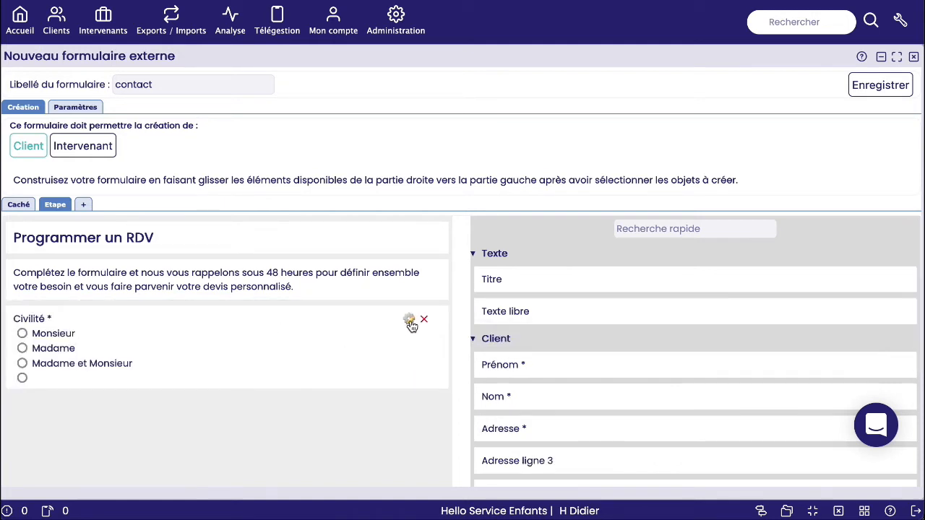
# Configure the Civilité field with default value Aucune, offering only Monsieur and Madame as options, and save it
pyautogui.click(409, 318)
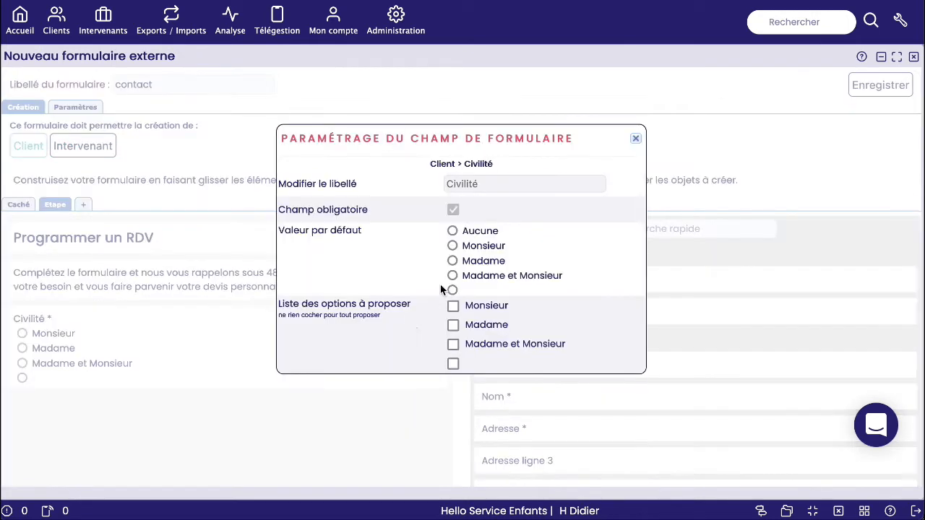
pyautogui.click(451, 230)
pyautogui.click(453, 306)
pyautogui.click(453, 325)
pyautogui.scroll(-1, 532, 312)
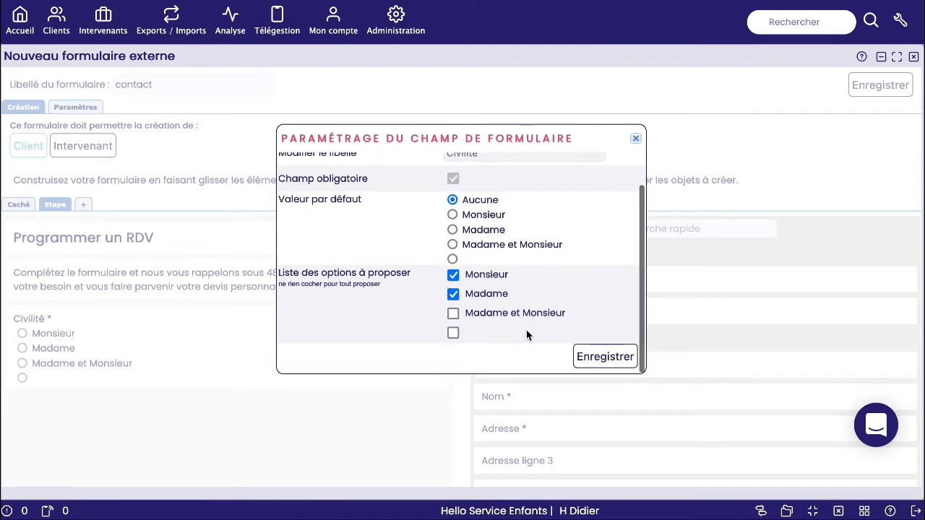
pyautogui.click(593, 359)
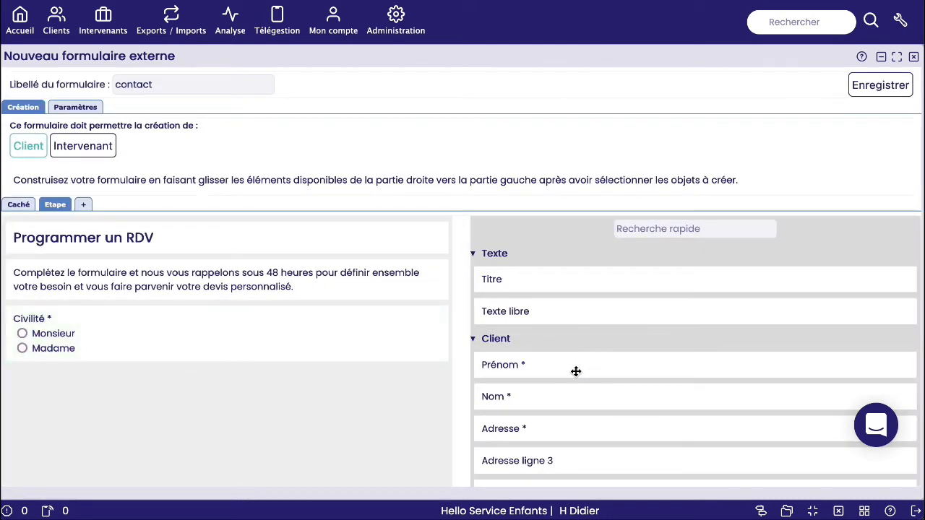
# Add the Prénom, Nom and Code postal client fields to the form step below Civilité, in that order
pyautogui.moveTo(574, 370); pyautogui.dragTo(434, 371)
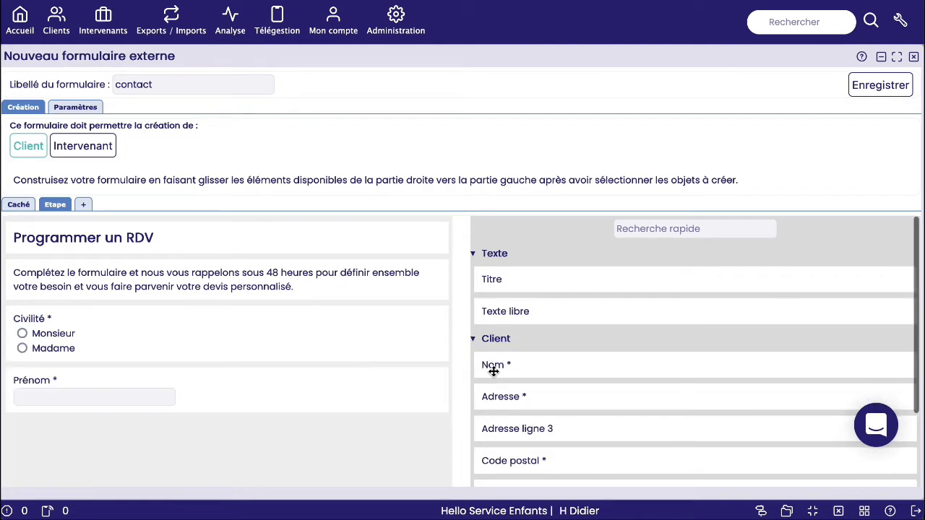
pyautogui.moveTo(515, 368); pyautogui.dragTo(421, 419)
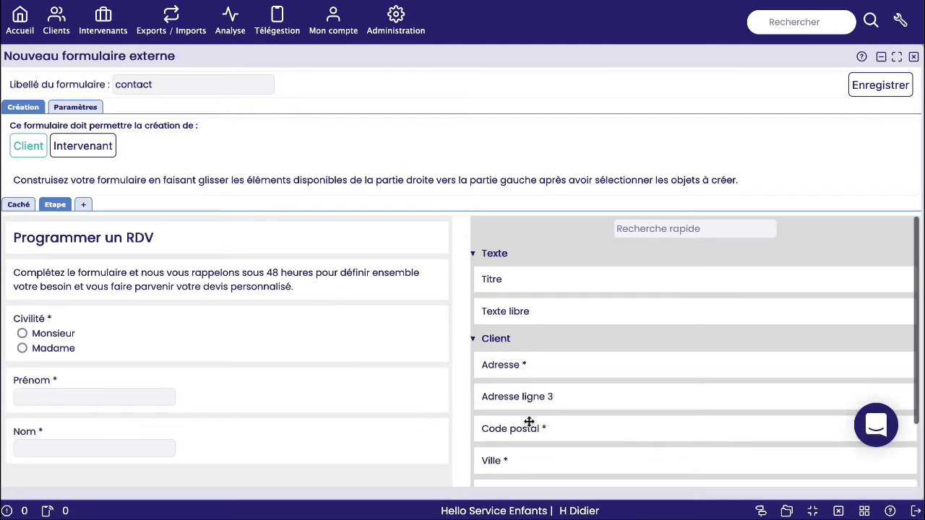
pyautogui.moveTo(528, 433); pyautogui.dragTo(413, 464)
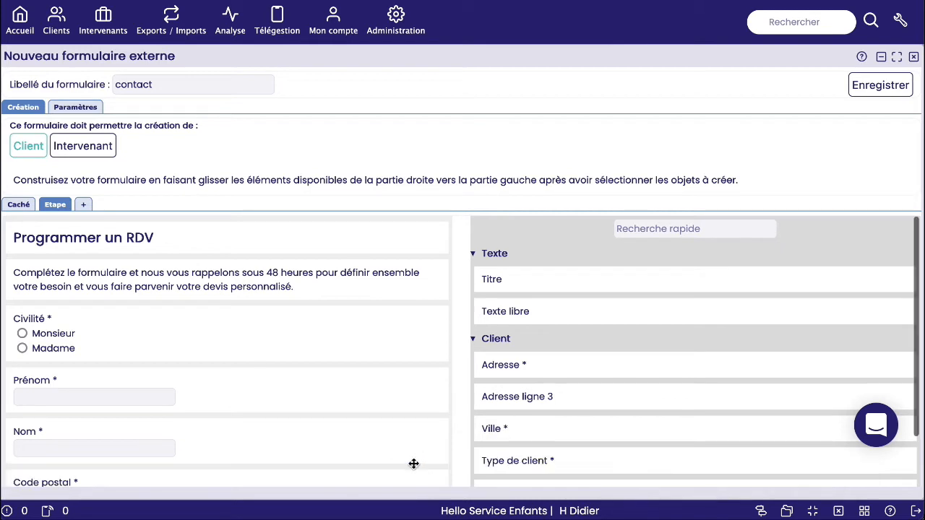
# Add the Commentaire field below Code postal and save it with the label "Votre demande"
pyautogui.scroll(-3, 562, 412)
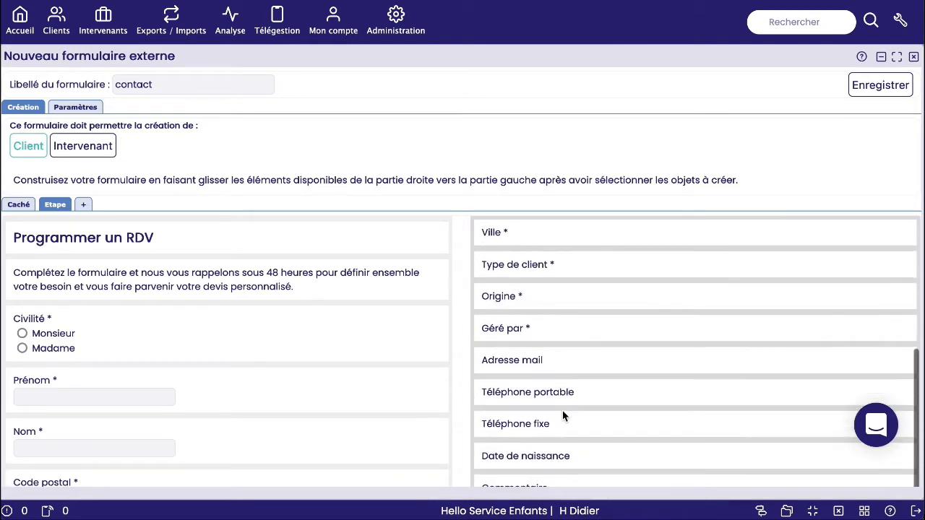
pyautogui.scroll(-1, 563, 414)
pyautogui.moveTo(532, 471); pyautogui.dragTo(419, 455)
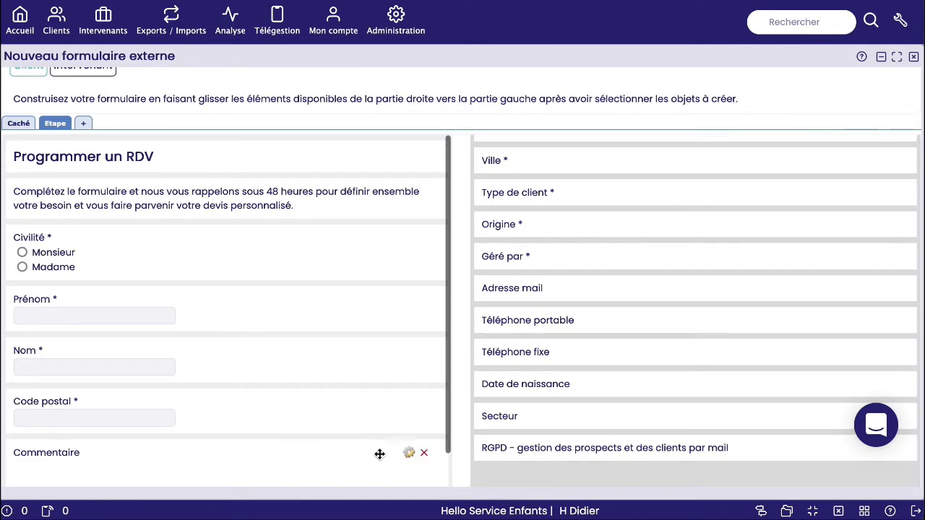
pyautogui.click(409, 453)
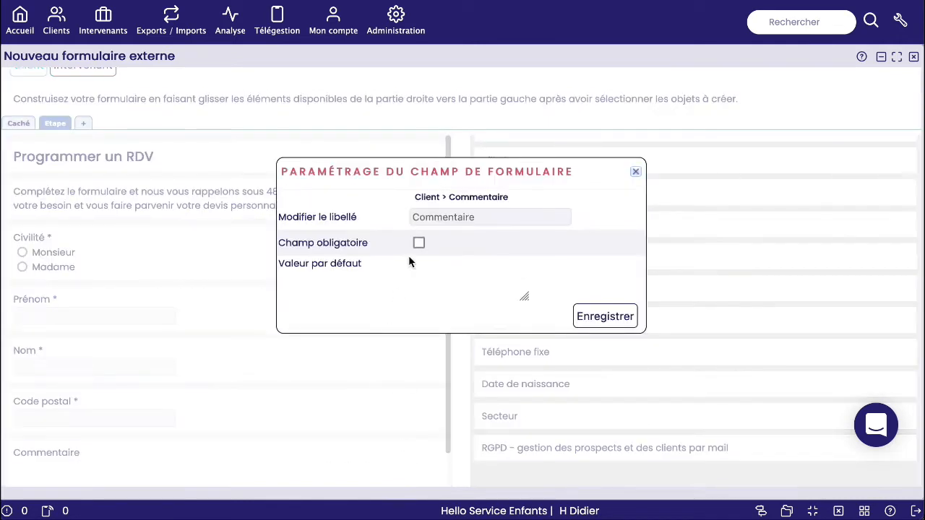
pyautogui.doubleClick(450, 216)
pyautogui.write('Votre demande')
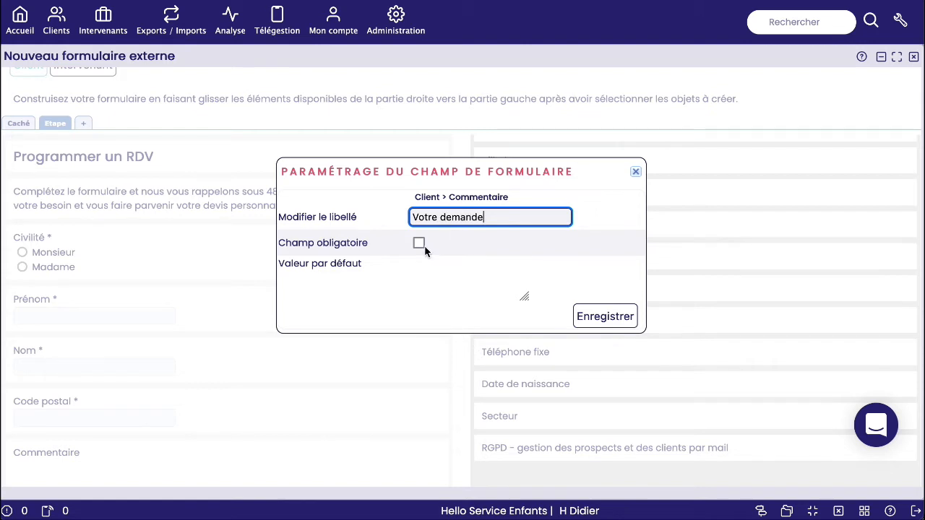
pyautogui.click(588, 320)
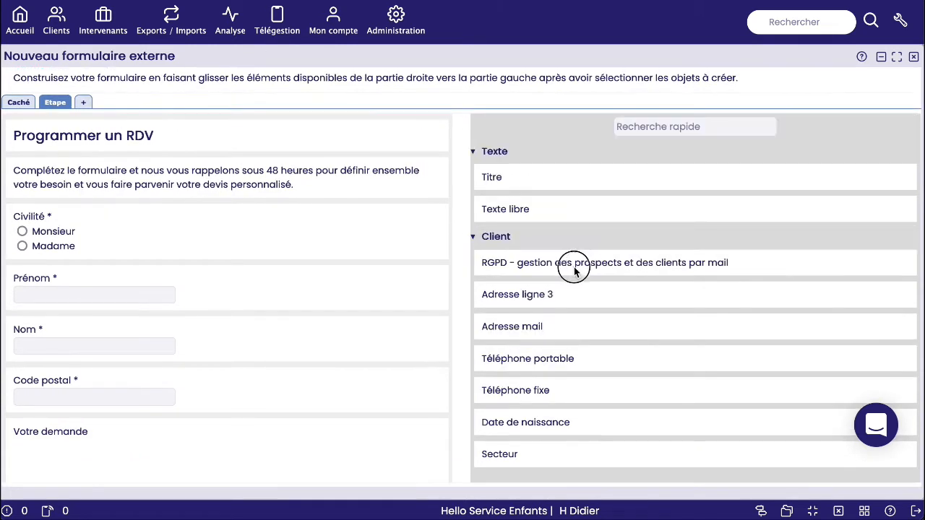
# Add the RGPD prospect and client mail field at the form's end, relabel it with the data-use consent text, and make it mandatory
pyautogui.moveTo(573, 270); pyautogui.dragTo(361, 463)
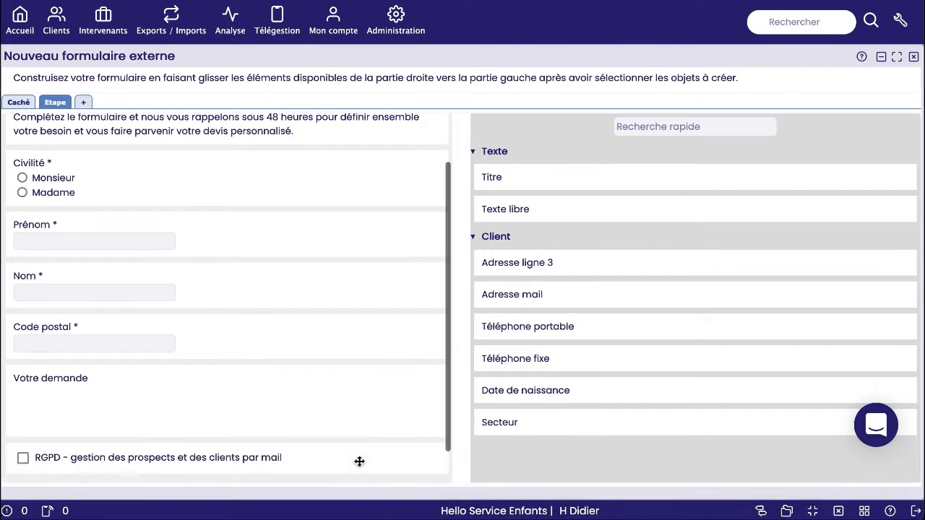
pyautogui.click(409, 456)
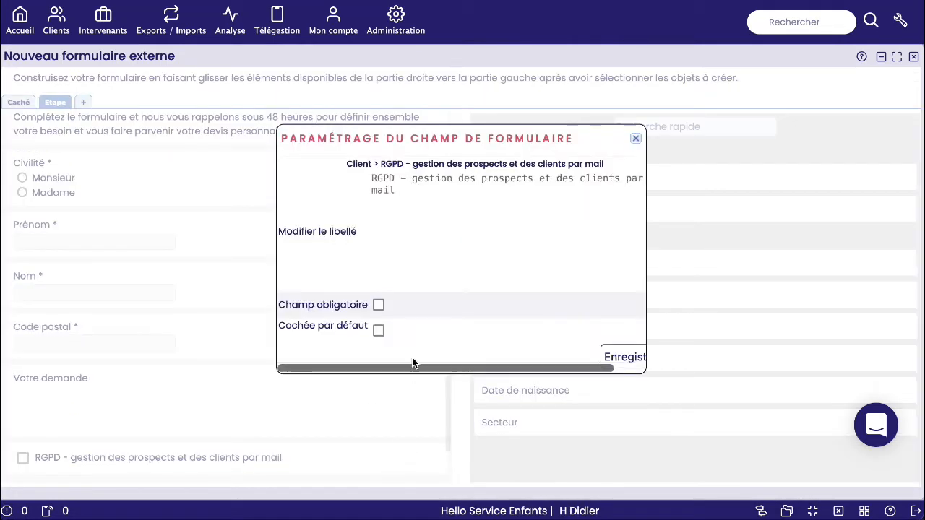
pyautogui.hotkey('ctrl', 'a')
pyautogui.write('En validant ce formulaire, vous acceptez que les informations saisies soient exploitées dans la cadre de votre demande et de la relation commerciale qui peut en découler. Pour connaître et exercer vos droits, notamment de retrait de votre consentement à l’utilisation des données collectées par ce formulaire, veuillez consulter notre politique de confidentialité.')
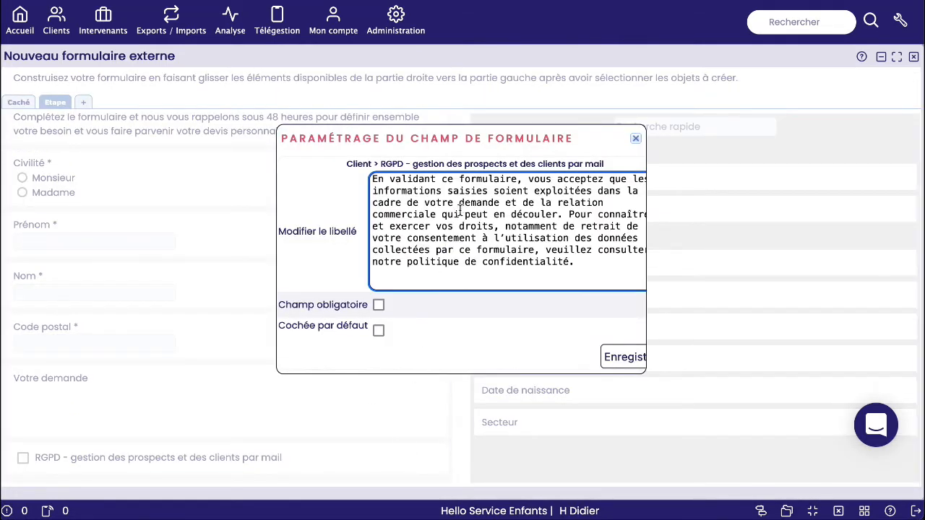
pyautogui.click(378, 305)
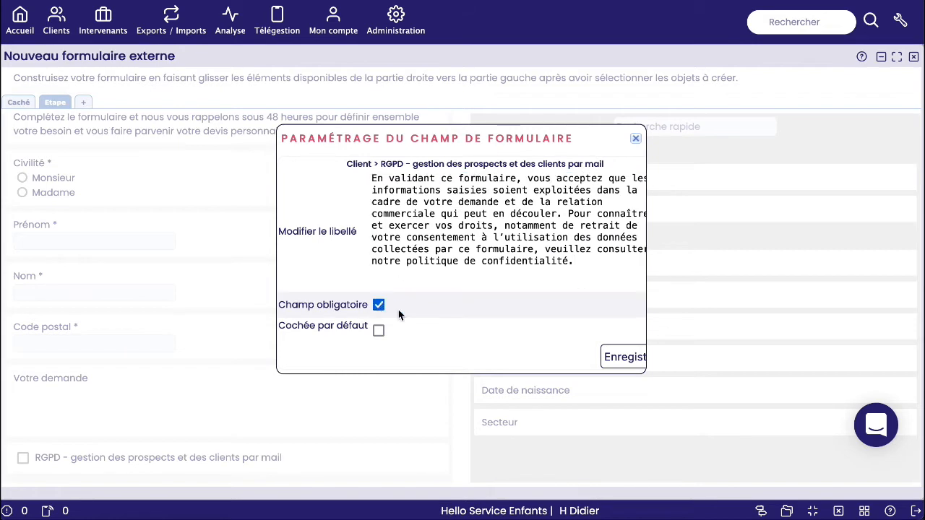
pyautogui.click(615, 354)
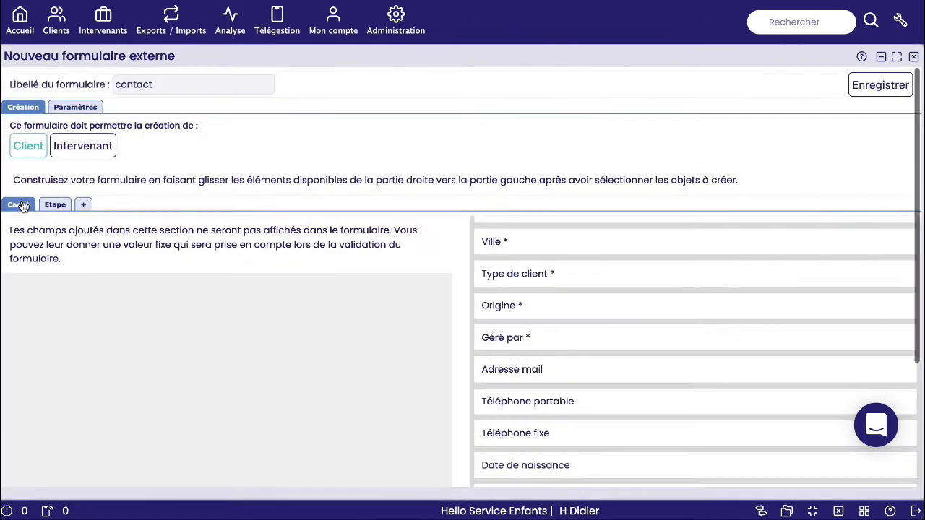
# Add the Adresse and Ville fields to the hidden section, each with the fixed value "."
pyautogui.scroll(3, 603, 250)
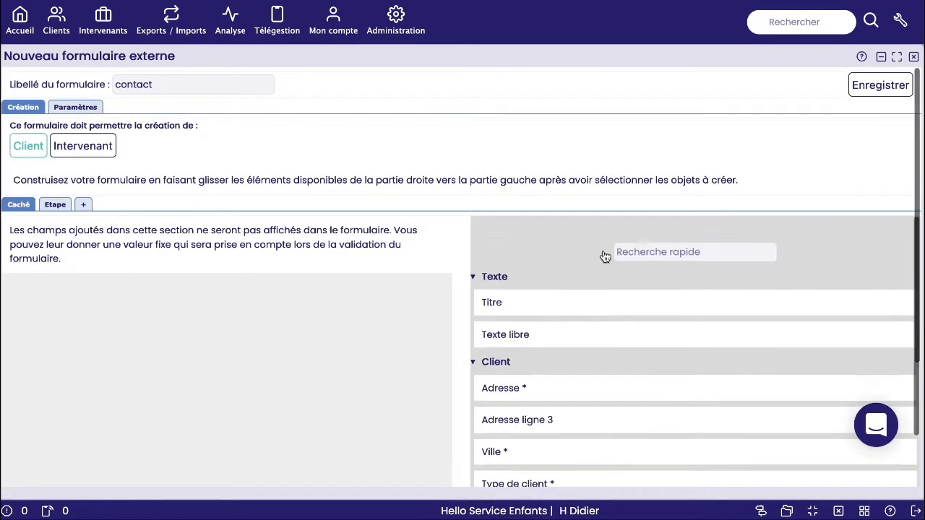
pyautogui.moveTo(562, 359); pyautogui.dragTo(407, 318)
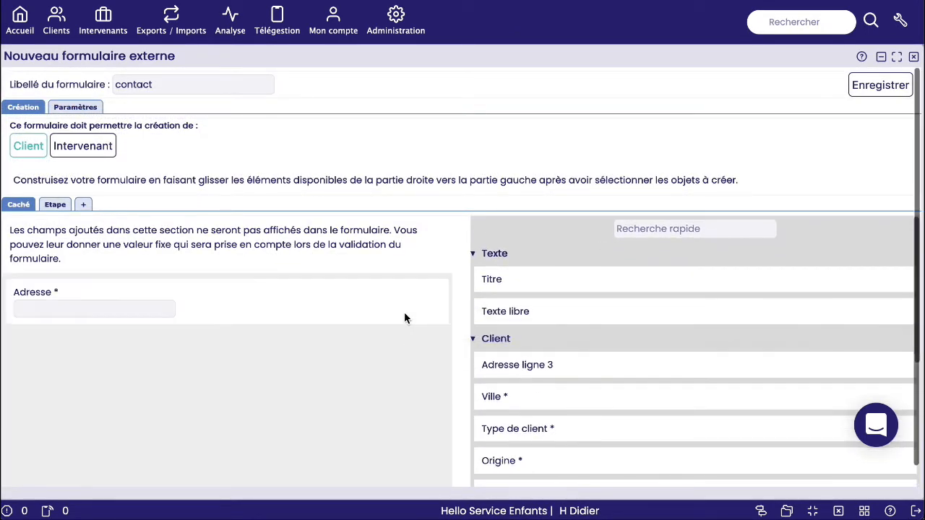
pyautogui.click(153, 311)
pyautogui.write('/')
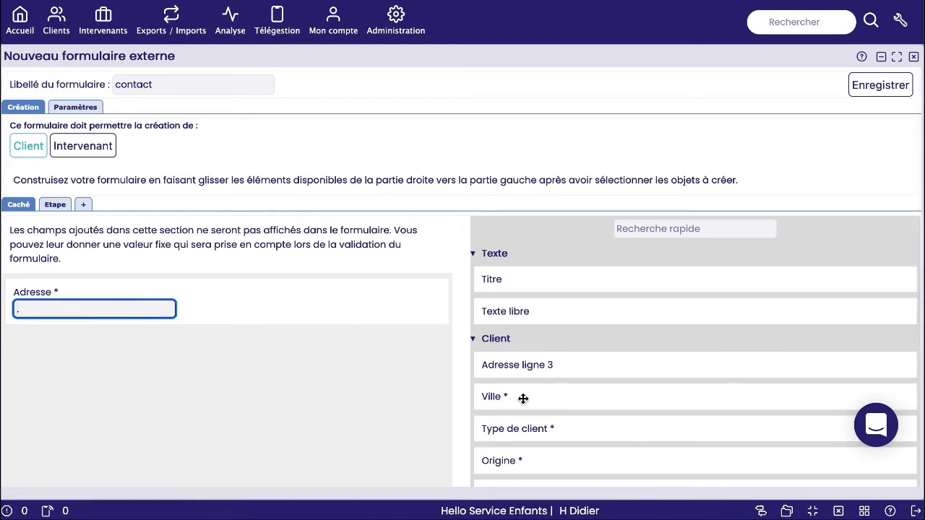
pyautogui.moveTo(522, 396); pyautogui.dragTo(155, 339)
pyautogui.click(123, 359)
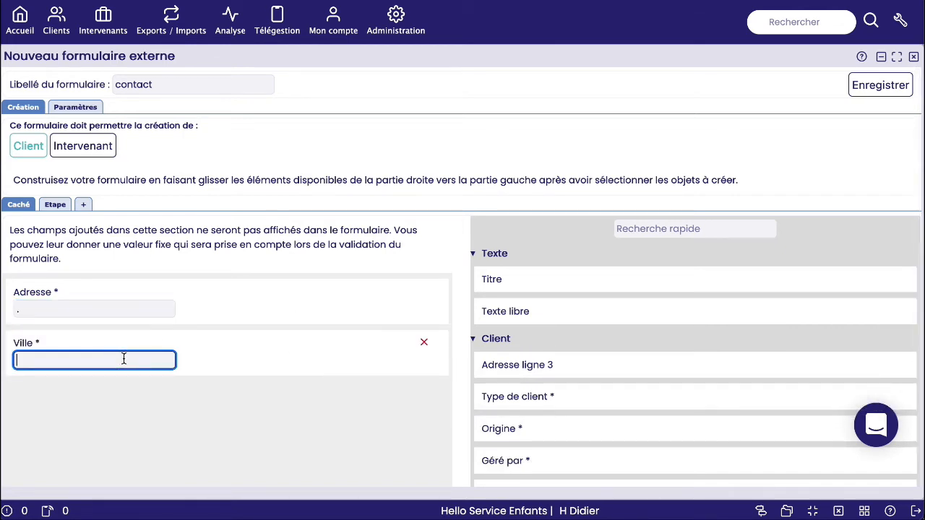
# Add the hidden fields Type de client, set to Prospect, and Origine, set to Site web
pyautogui.moveTo(527, 407); pyautogui.dragTo(426, 396)
pyautogui.click(158, 413)
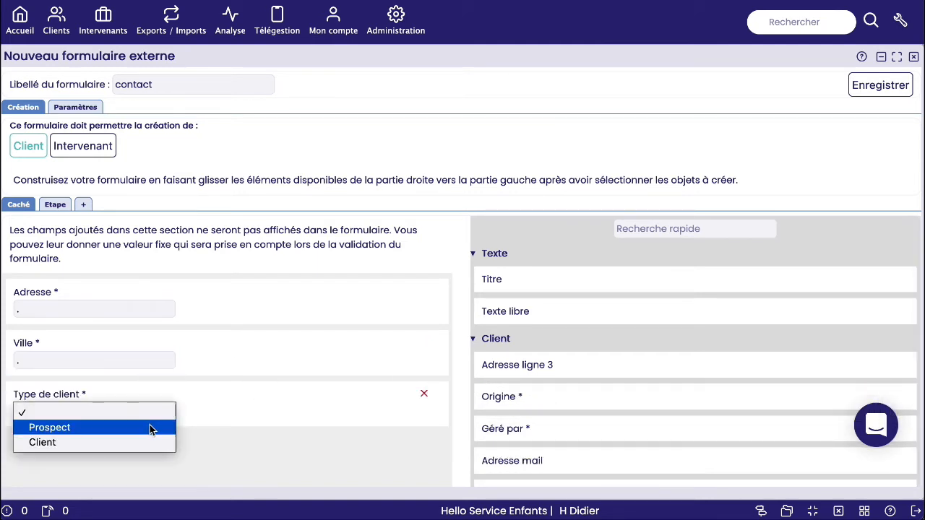
pyautogui.click(151, 427)
pyautogui.moveTo(523, 396); pyautogui.dragTo(391, 439)
pyautogui.click(159, 463)
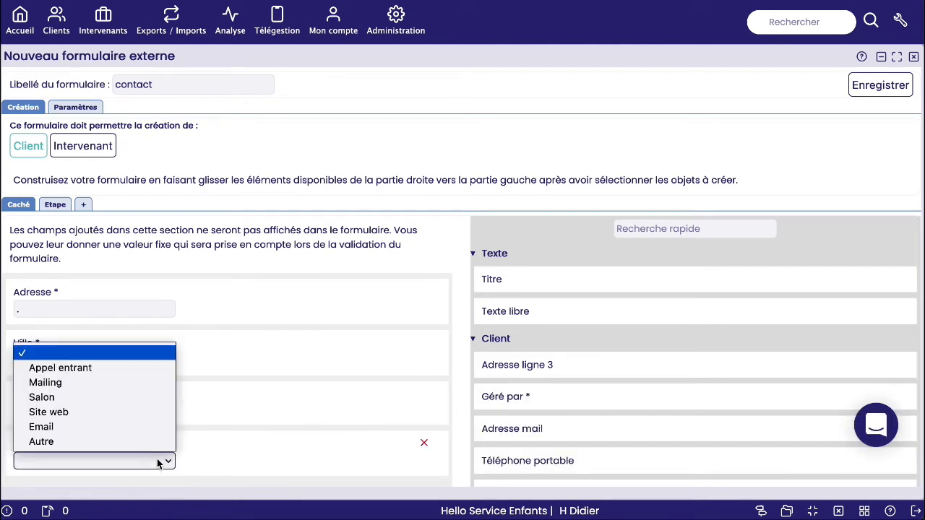
pyautogui.click(135, 412)
# Add the hidden field Géré par below Origine and assign the manager's name to it
pyautogui.scroll(-1, 297, 403)
pyautogui.scroll(-1, 296, 402)
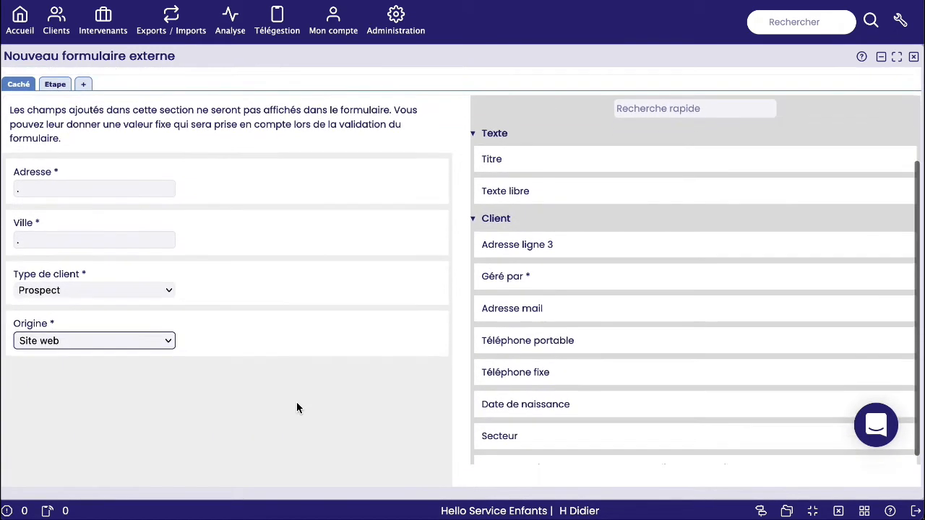
pyautogui.moveTo(531, 274); pyautogui.dragTo(369, 366)
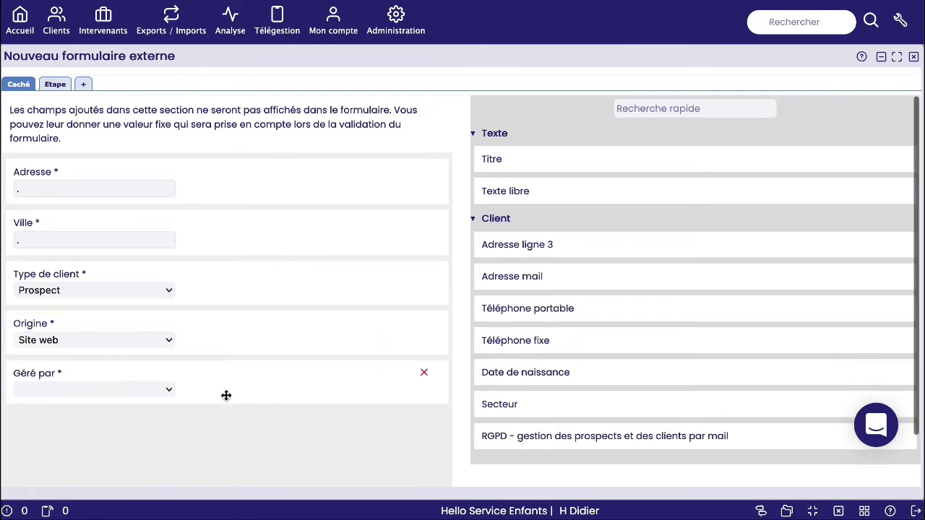
pyautogui.click(149, 394)
pyautogui.click(137, 409)
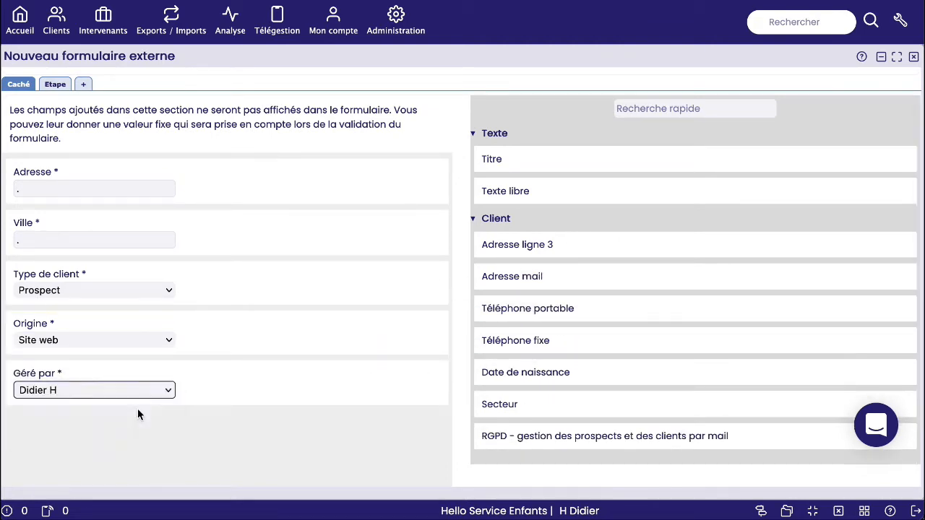
# Open the form's parameters and review the validation button text, the message shown after validation and the automatic client portal option
pyautogui.click(86, 125)
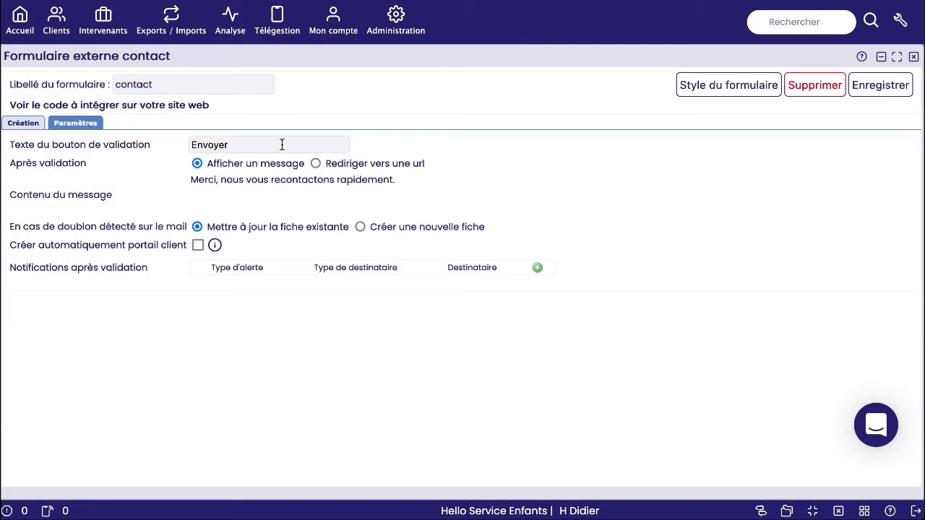
pyautogui.click(282, 145)
pyautogui.click(275, 179)
pyautogui.click(421, 180)
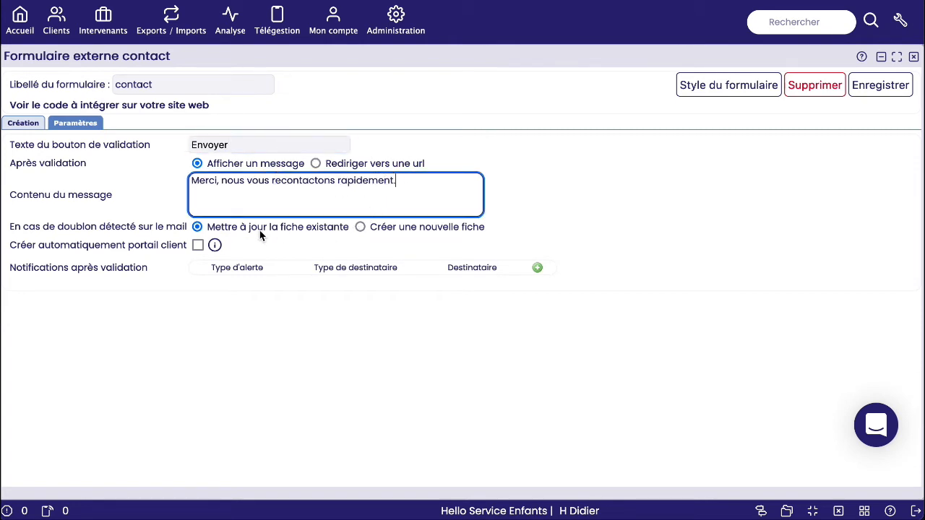
pyautogui.moveTo(216, 245)
# Add a post-validation notification of type email addressed to Gestionnaire du tiers
pyautogui.click(537, 268)
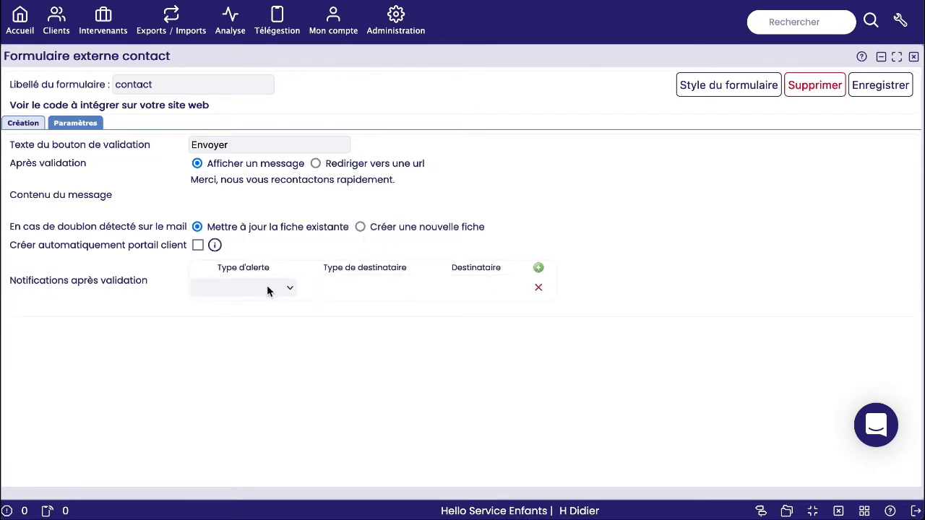
pyautogui.click(268, 289)
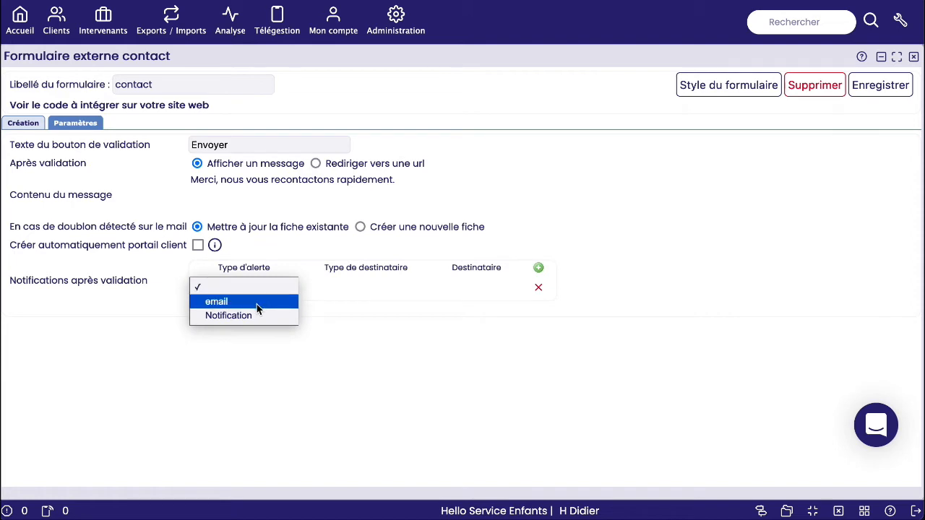
pyautogui.click(258, 303)
pyautogui.click(389, 289)
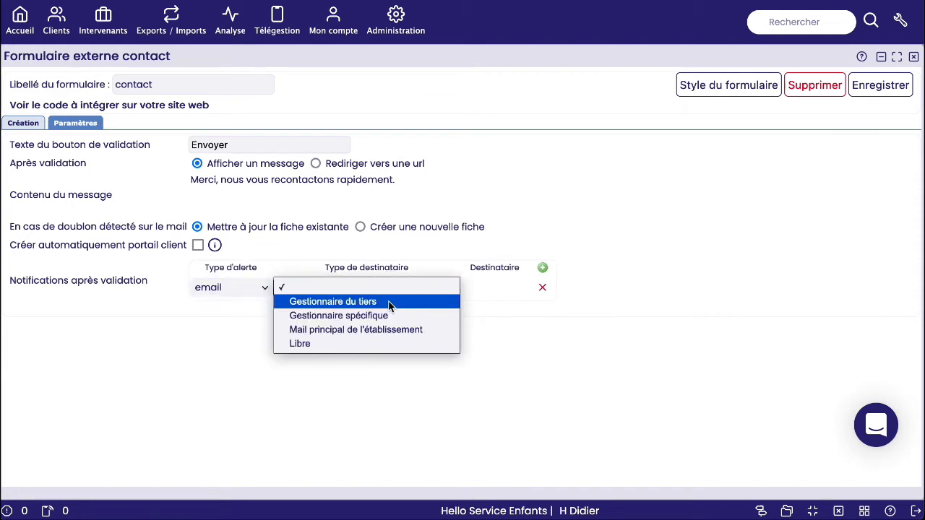
pyautogui.click(389, 302)
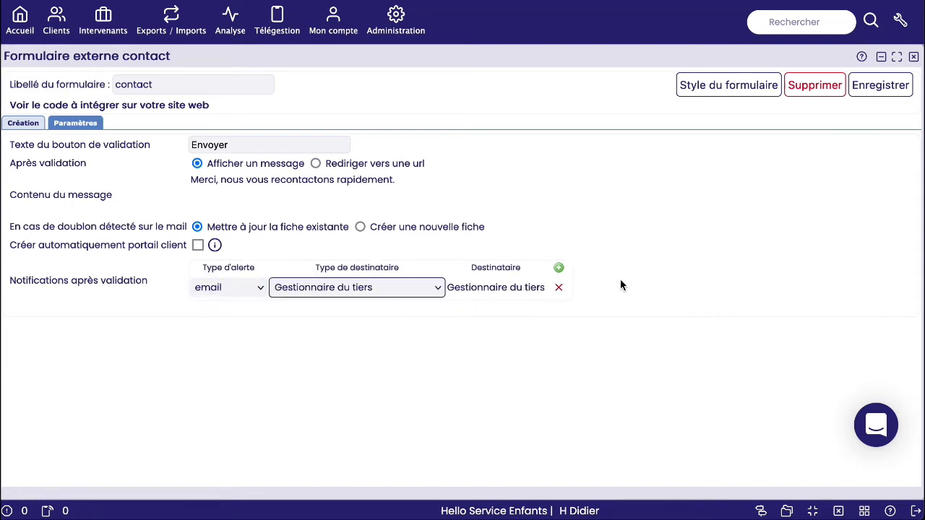
# Add a second email notification addressed to Mail principal de l'établissement and save the form
pyautogui.click(559, 268)
pyautogui.click(252, 318)
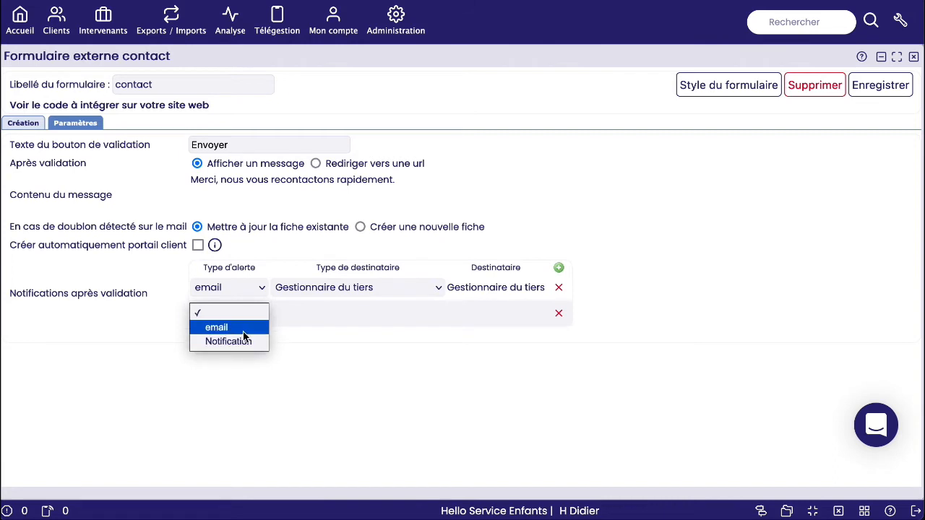
pyautogui.click(246, 327)
pyautogui.click(350, 322)
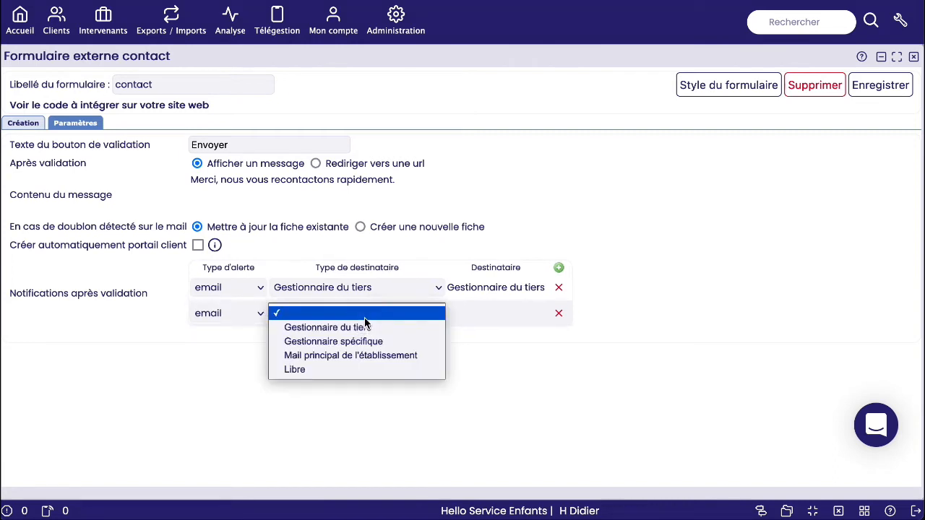
pyautogui.click(361, 357)
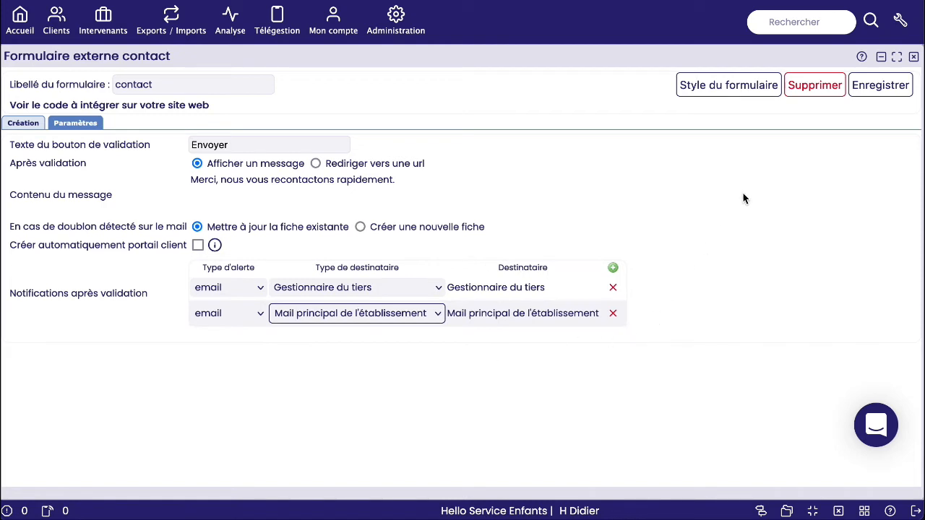
pyautogui.click(865, 91)
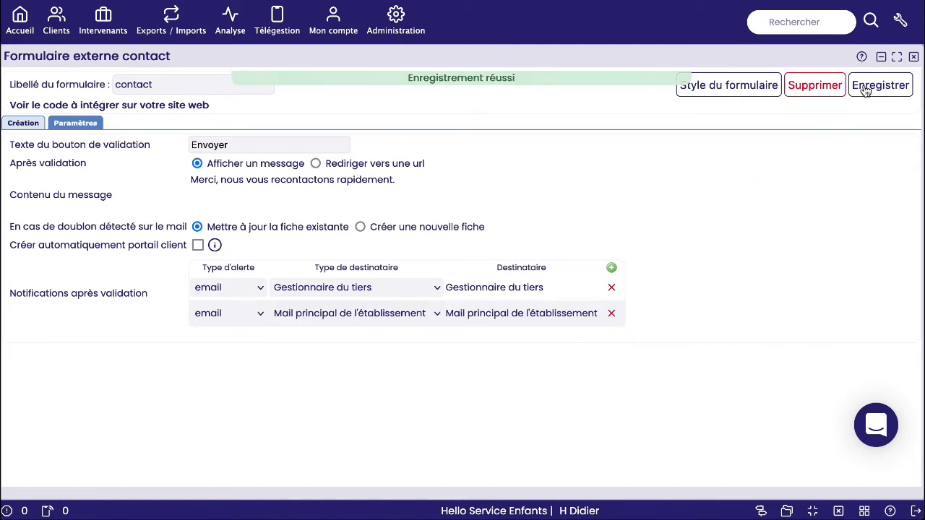
# Open the form's style settings and set the global colour to dark blue and the title text colour to hex EF7D00
pyautogui.click(740, 90)
pyautogui.click(672, 234)
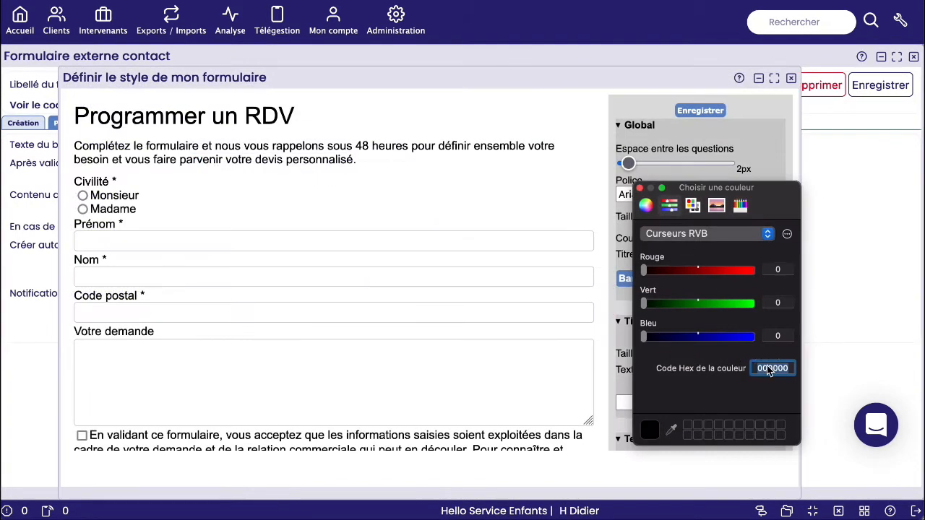
pyautogui.write('E')
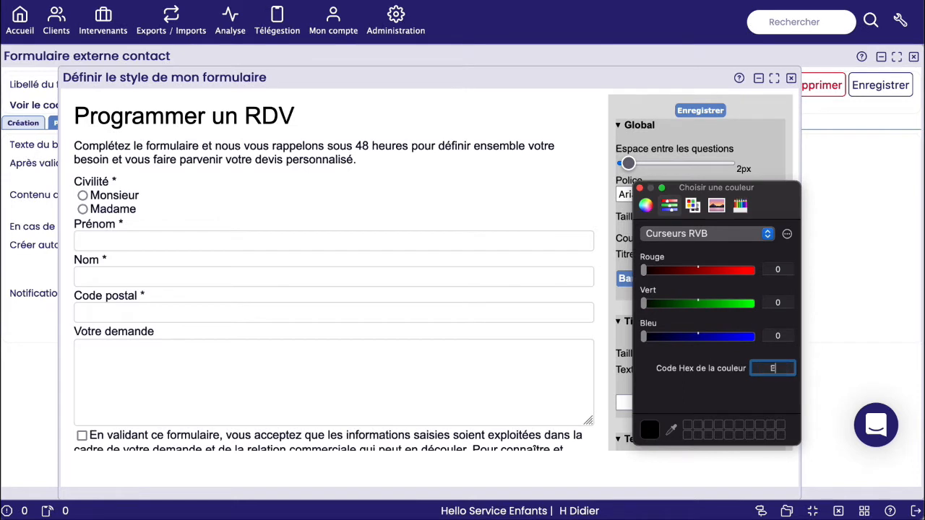
pyautogui.write('F7D')
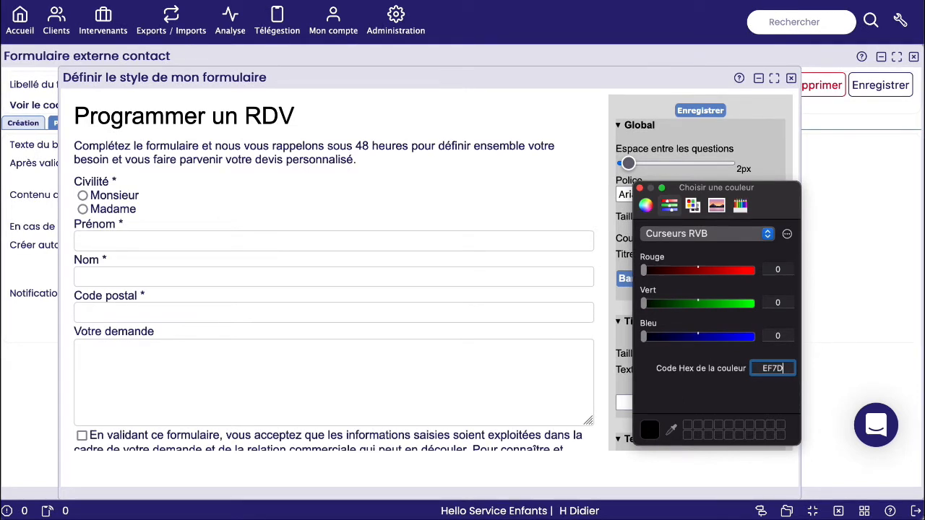
pyautogui.write('00')
pyautogui.press('Return')
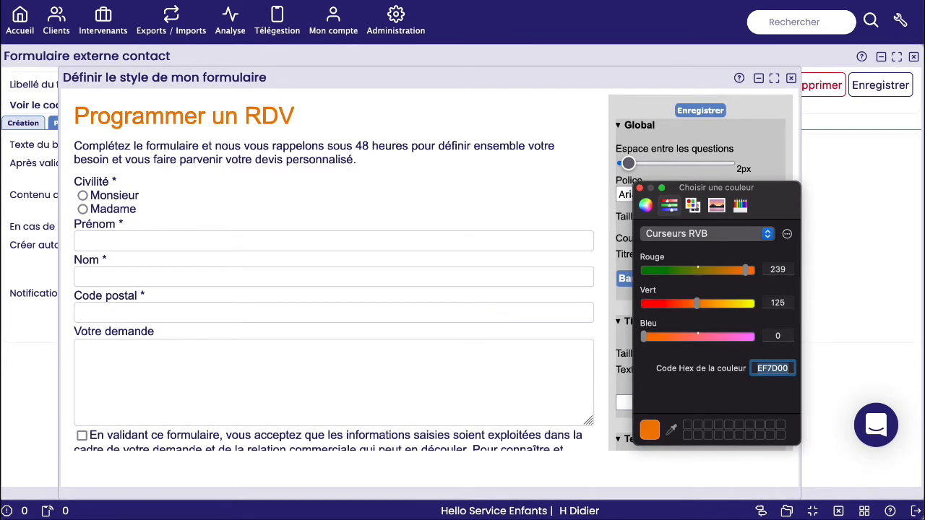
pyautogui.click(640, 188)
# Set the background colour of the form's buttons to hex 009FE3
pyautogui.scroll(-2, 471, 330)
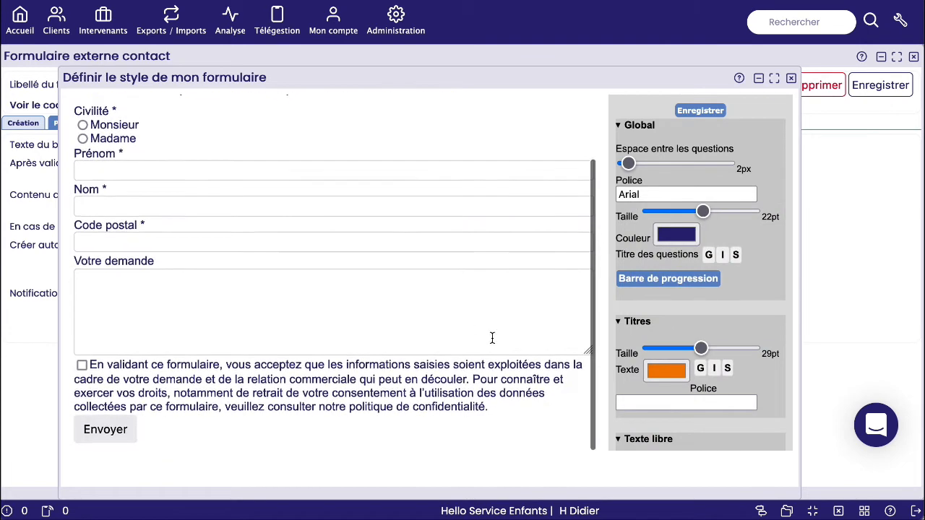
pyautogui.scroll(-5, 685, 408)
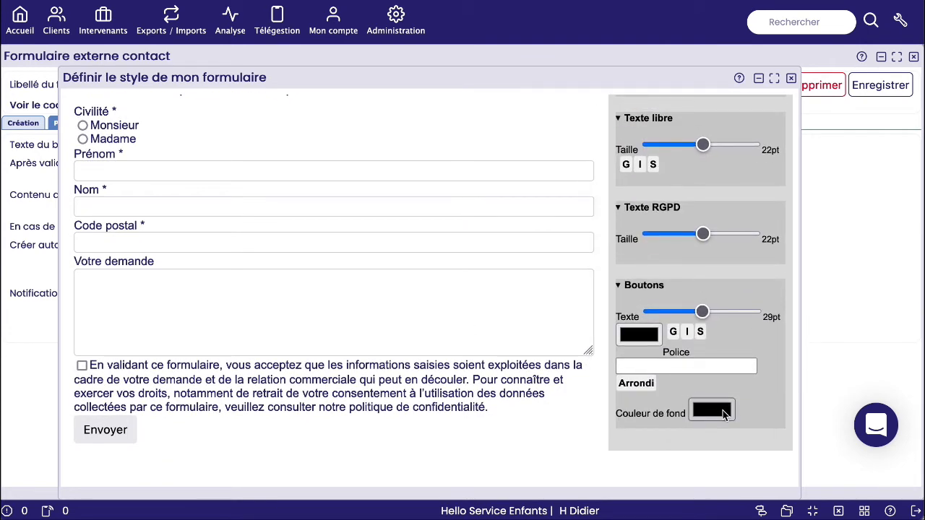
pyautogui.click(723, 412)
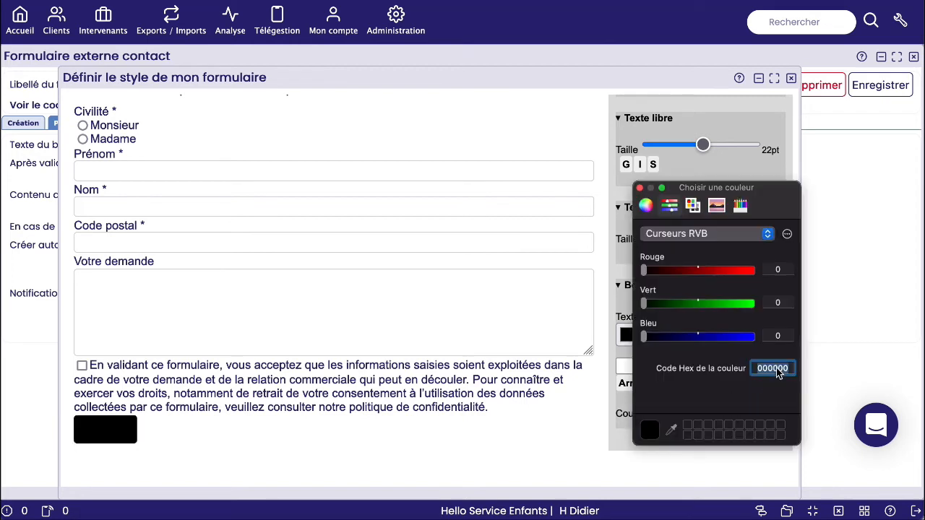
pyautogui.write('009FE3')
pyautogui.press('Return')
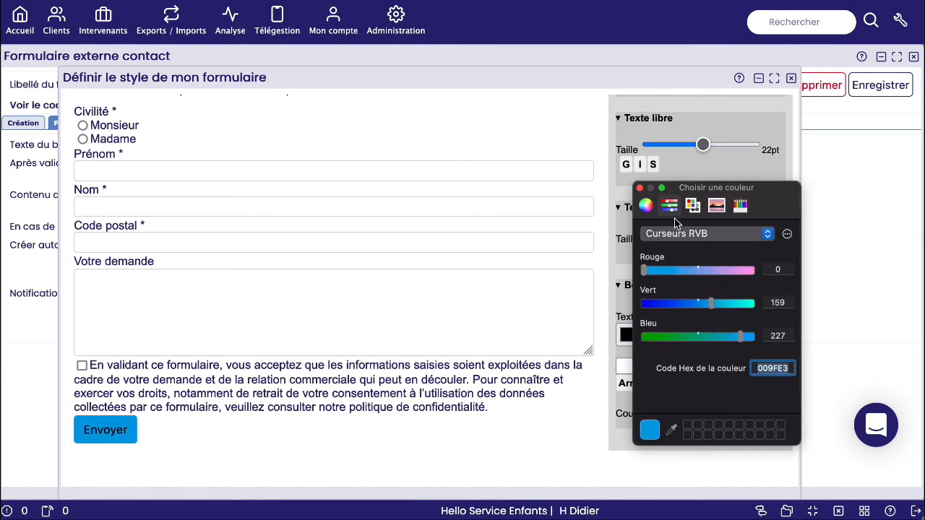
pyautogui.click(640, 188)
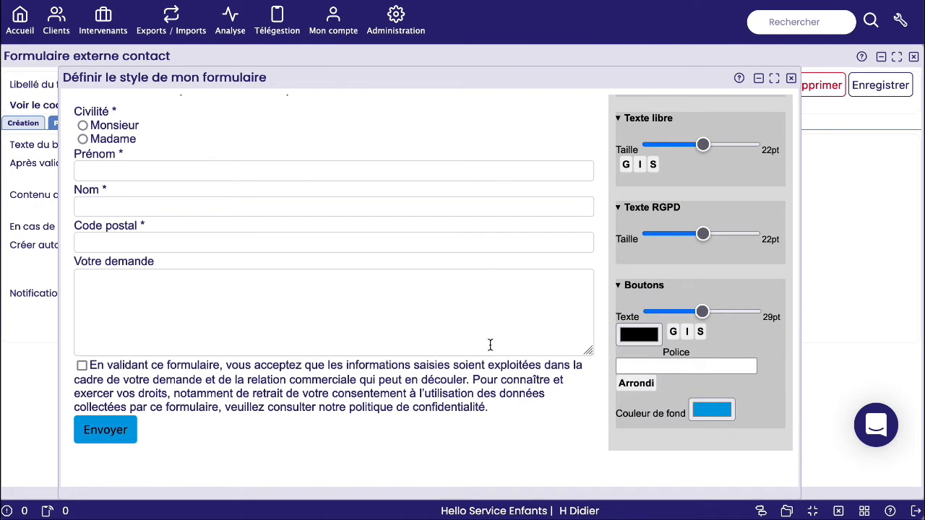
# Check the styled form in the preview, then save the style and close the style settings
pyautogui.scroll(3, 490, 344)
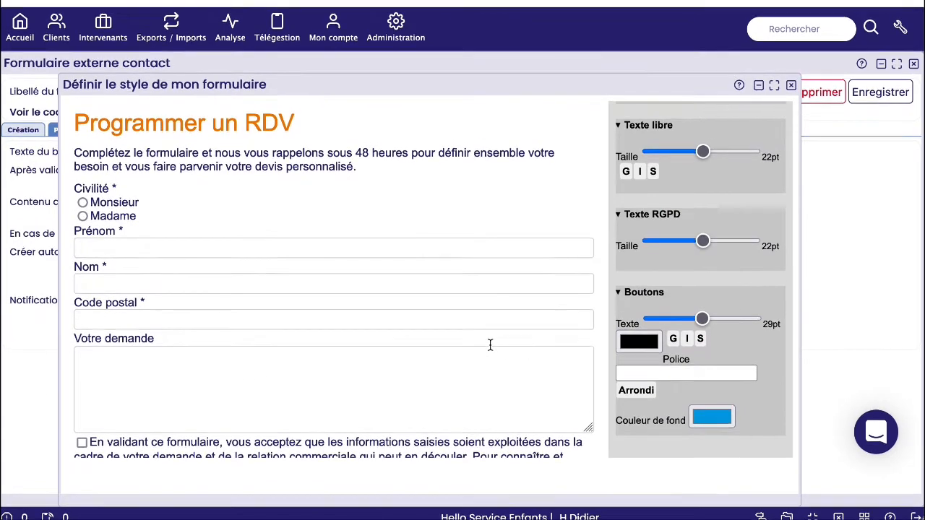
pyautogui.scroll(-3, 490, 345)
pyautogui.scroll(5, 629, 316)
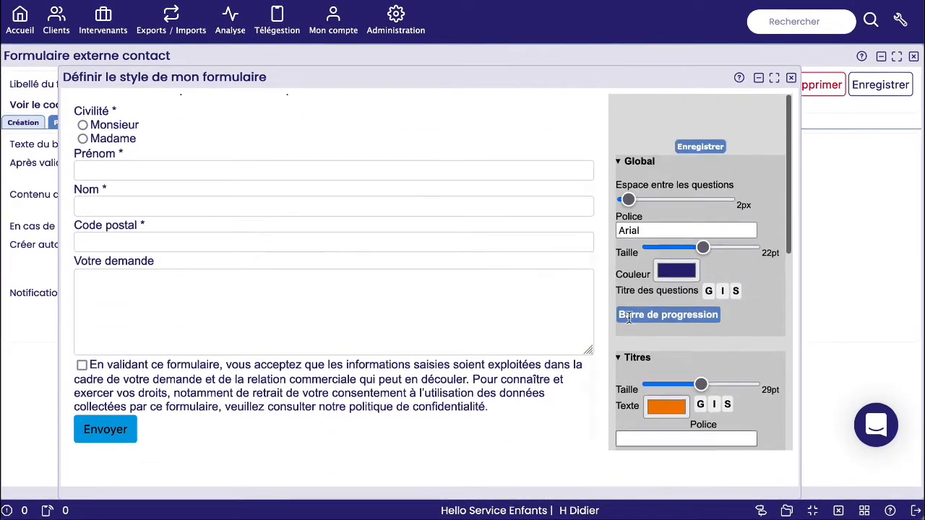
pyautogui.click(701, 111)
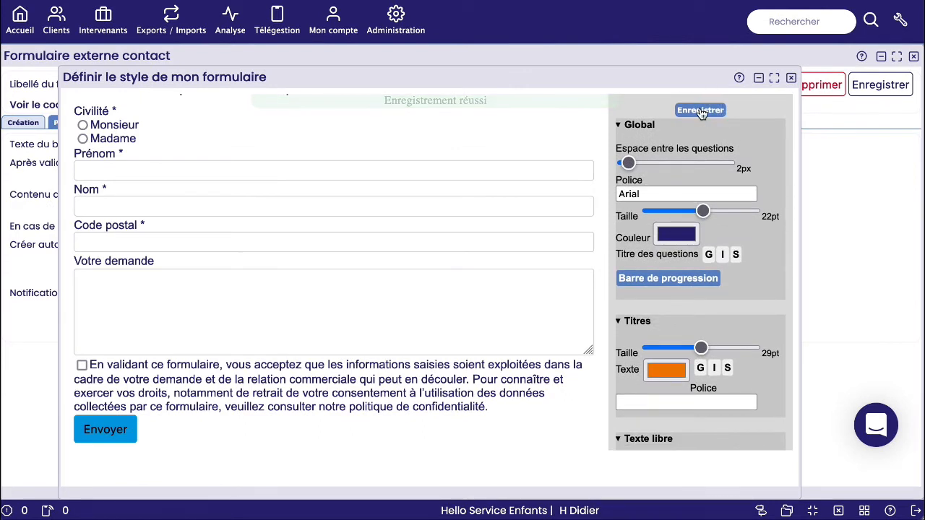
pyautogui.press('Escape')
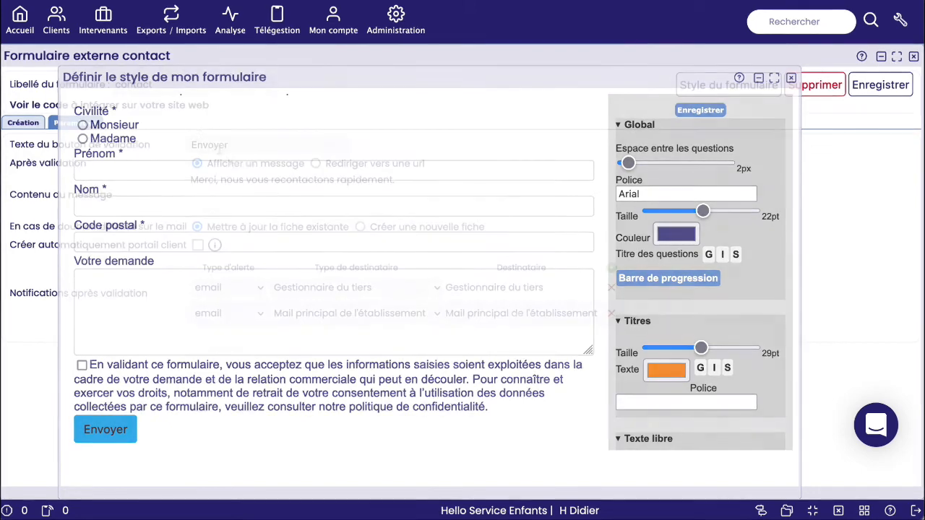
# Display the form's integration code, copy the direct link to the form and open it in a new browser tab
pyautogui.click(180, 106)
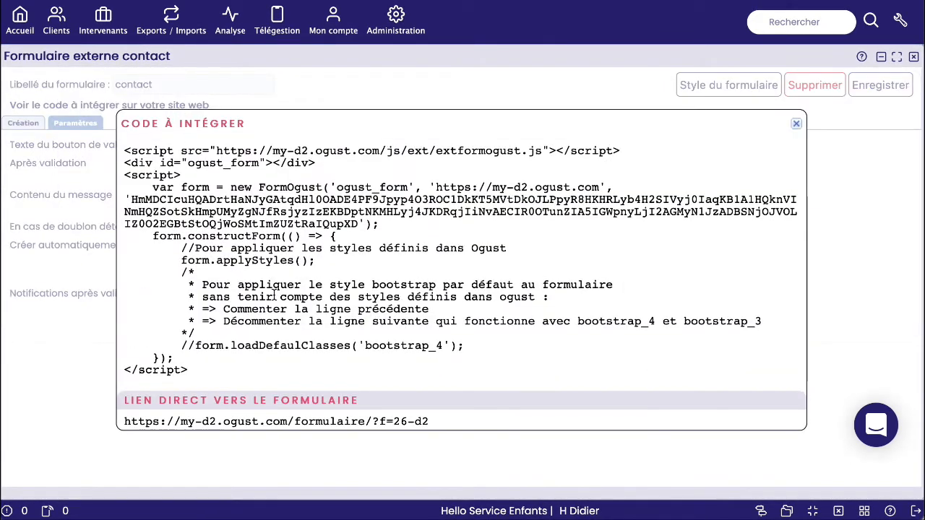
pyautogui.moveTo(431, 425); pyautogui.dragTo(121, 425)
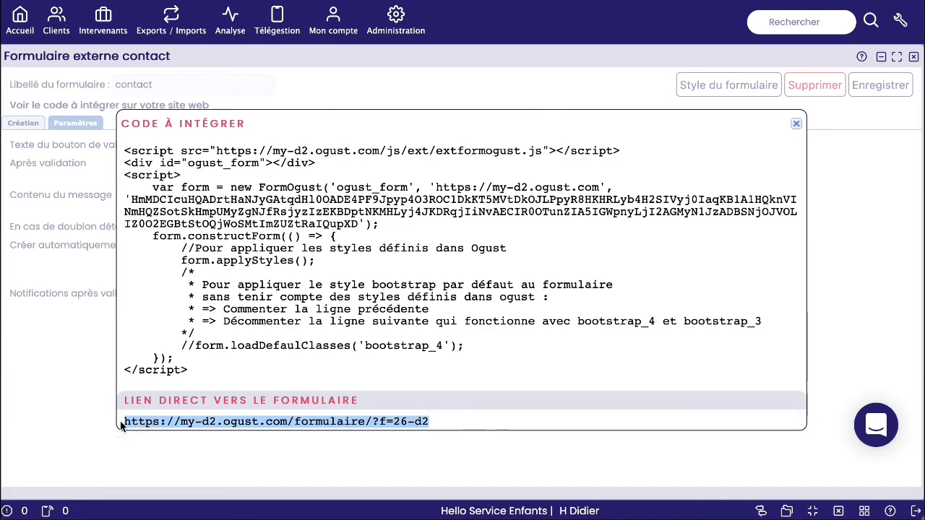
pyautogui.press('super+c')
pyautogui.press('super+t')
pyautogui.press('super+v')
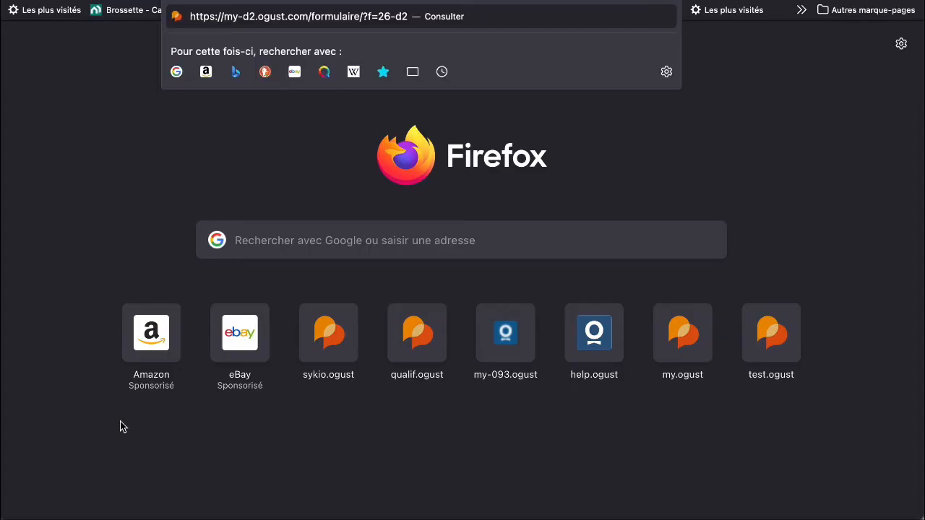
pyautogui.press('Return')
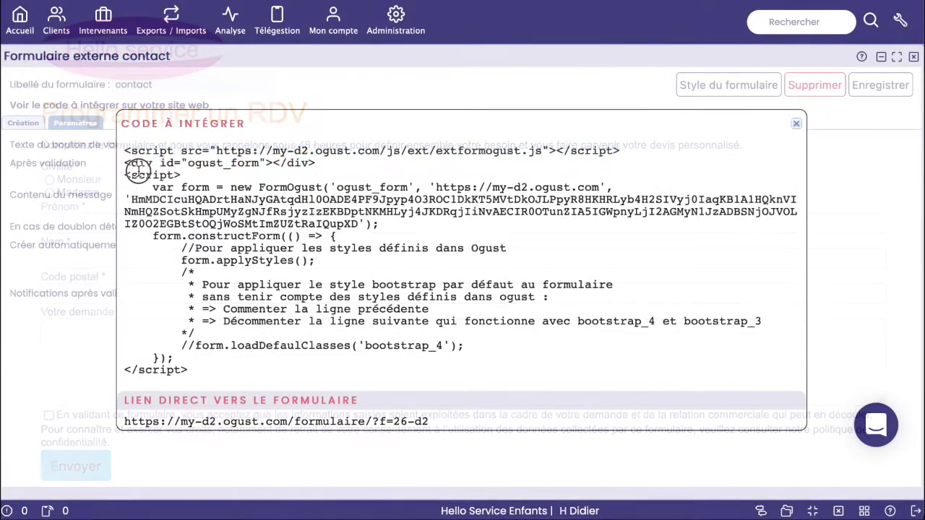
# Copy the form's integration code into the Code module of the WordPress page contact-prod-d2 and save the page draft
pyautogui.moveTo(124, 150); pyautogui.dragTo(205, 371)
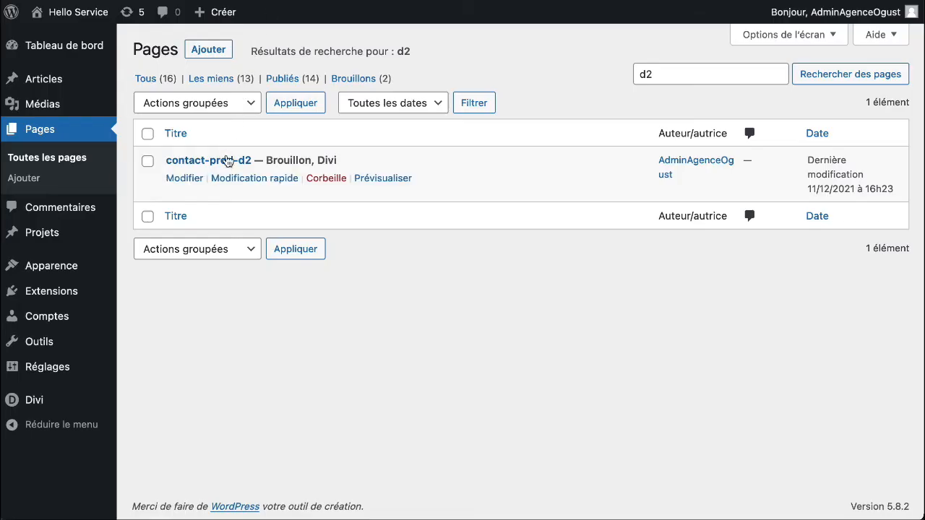
pyautogui.click(224, 160)
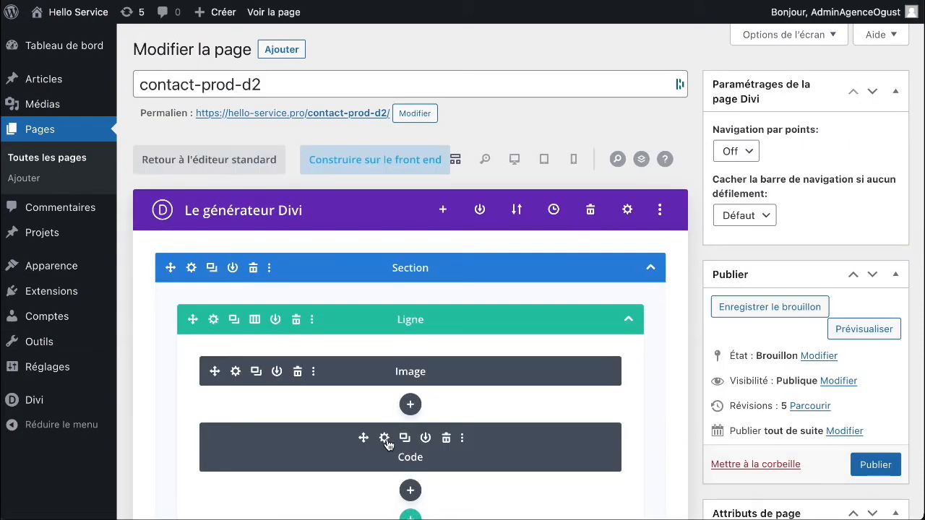
pyautogui.click(385, 440)
pyautogui.click(362, 251)
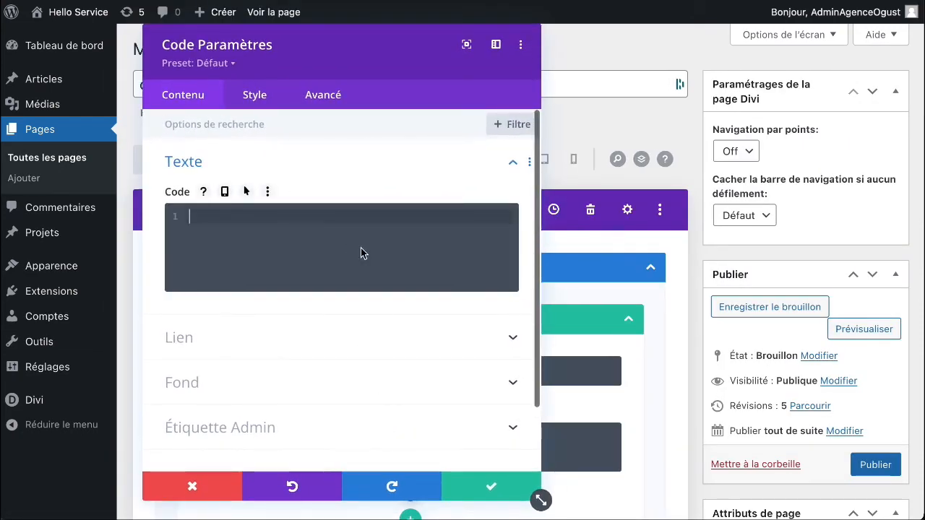
pyautogui.hotkey('ctrl', 'v')
pyautogui.click(475, 492)
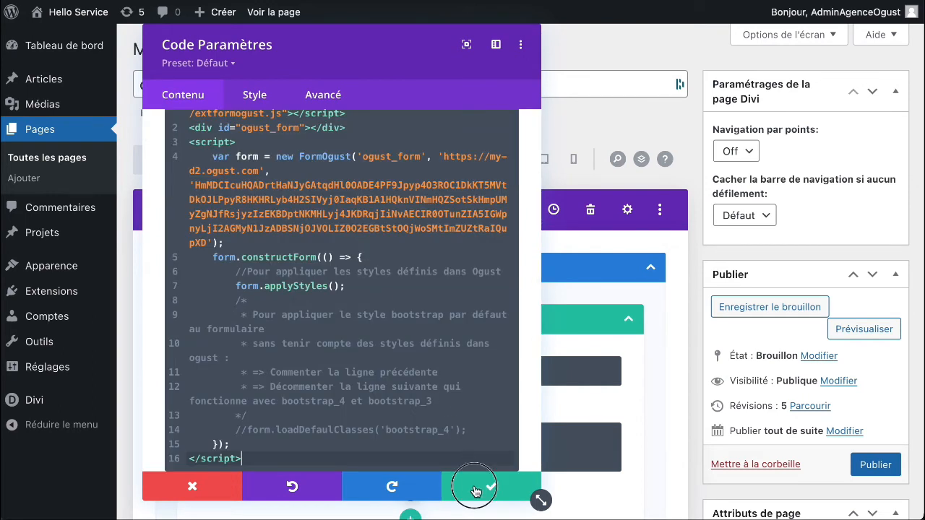
pyautogui.click(801, 308)
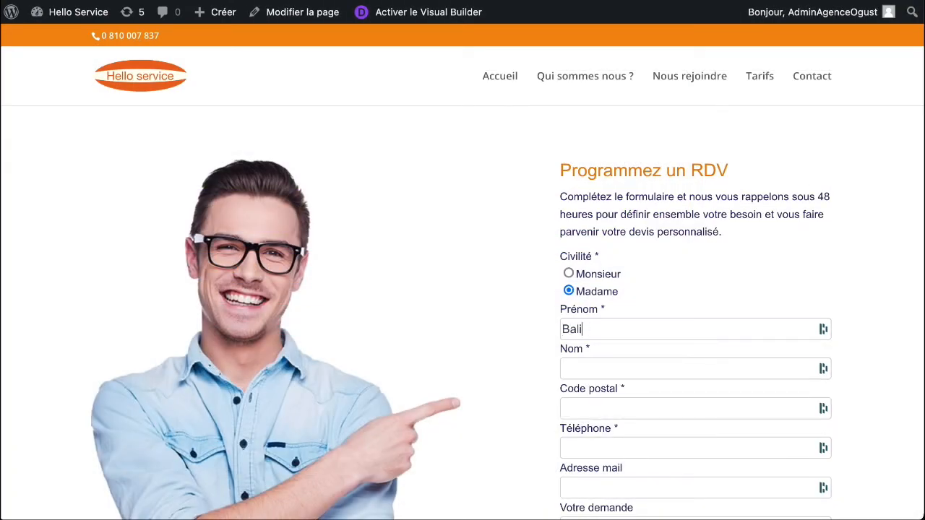
# On the published contact form, fill in the requester's first name, last name, postcode, phone and e-mail
pyautogui.click(694, 329)
pyautogui.write('Jeanne')
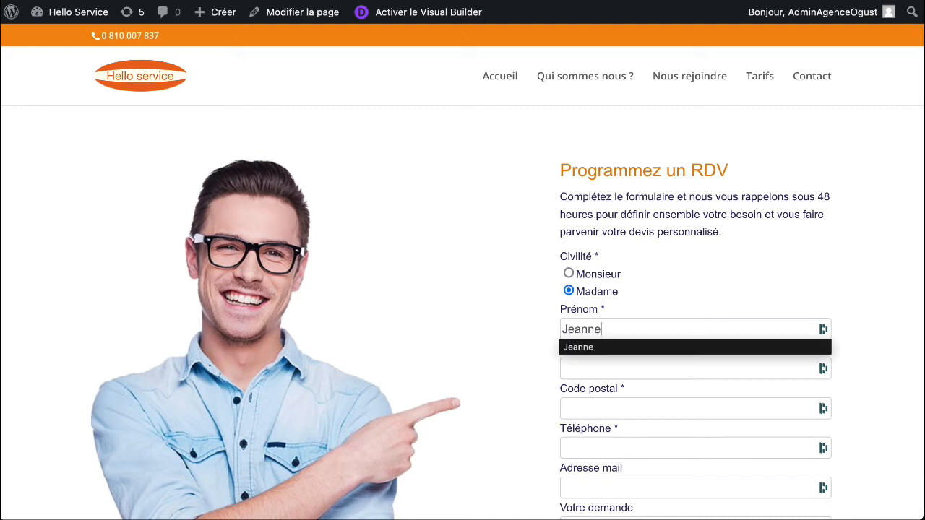
pyautogui.press('Tab')
pyautogui.write('B')
pyautogui.press('Down')
pyautogui.press('Return')
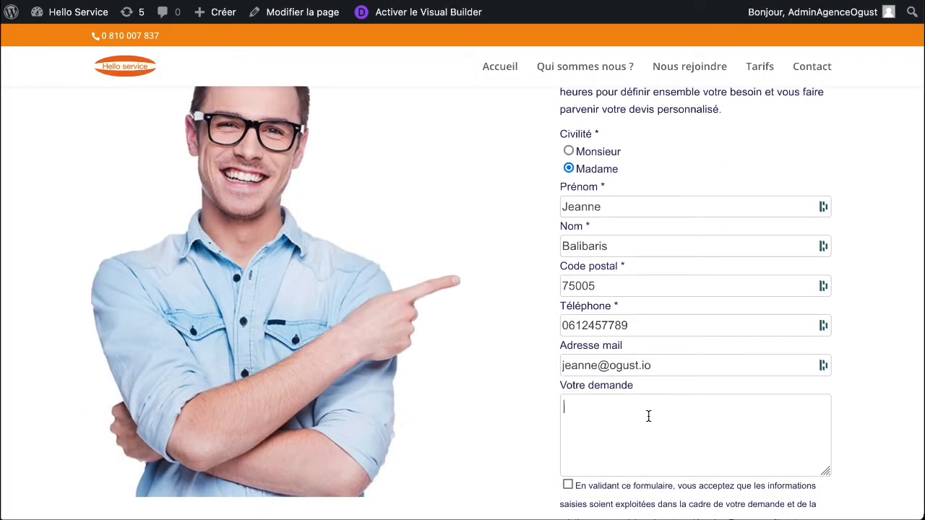
# Enter the request "Je souhaiterais un devis pour la garde régulière de mes 2 enfants...", accept the data-use consent and send the form
pyautogui.write('Je')
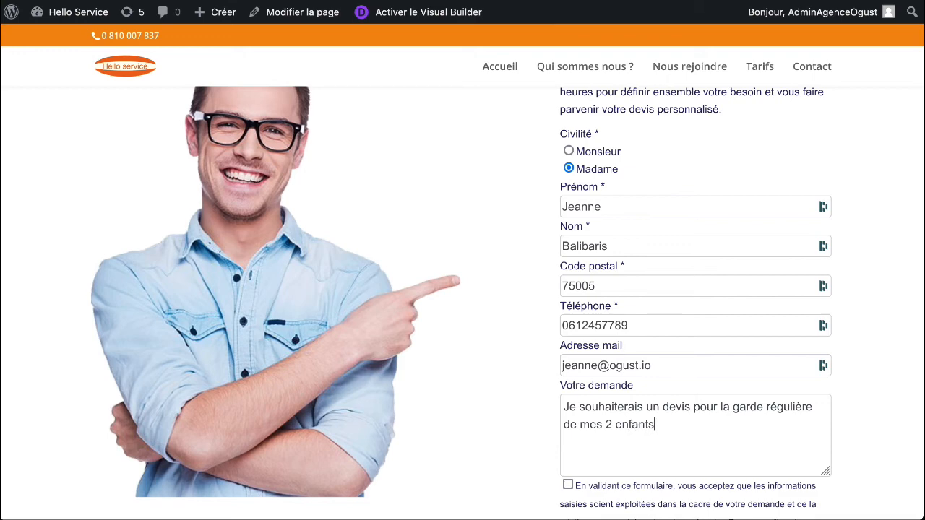
pyautogui.scroll(-3, 649, 434)
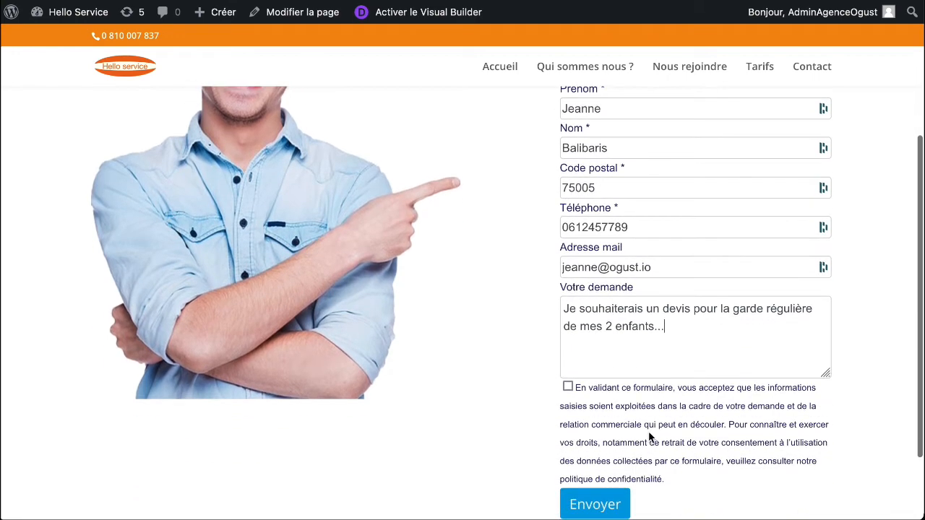
pyautogui.click(650, 408)
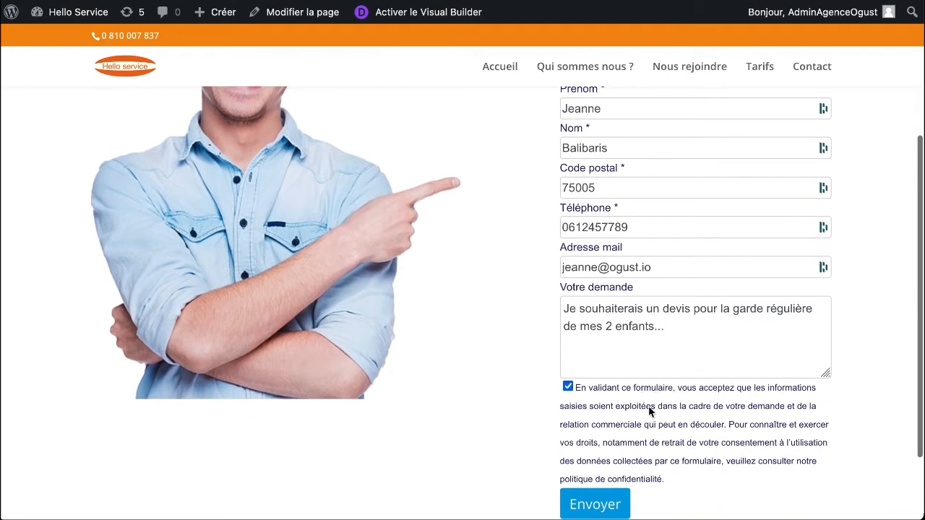
pyautogui.click(617, 504)
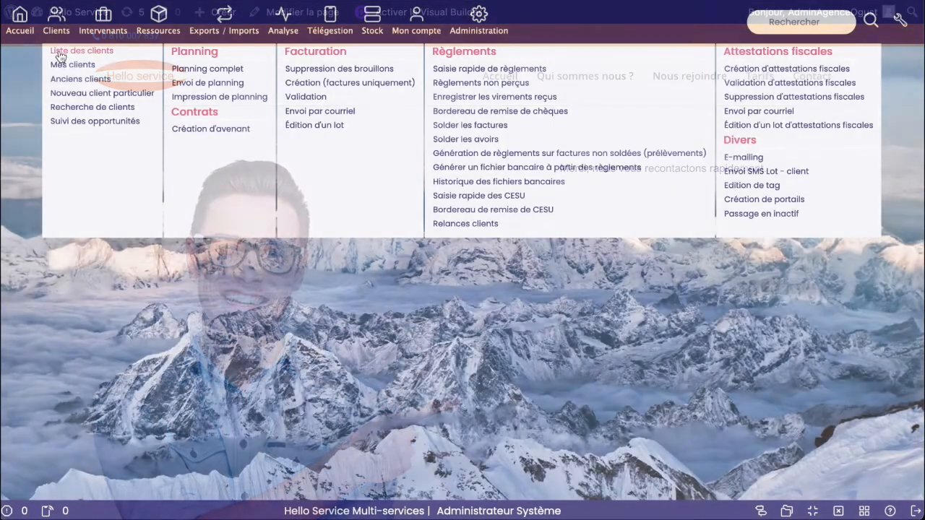
# In Ogust, sort the client list by date, open the newest client record and review its origin, manager, contact details and comment
pyautogui.click(83, 51)
pyautogui.click(534, 177)
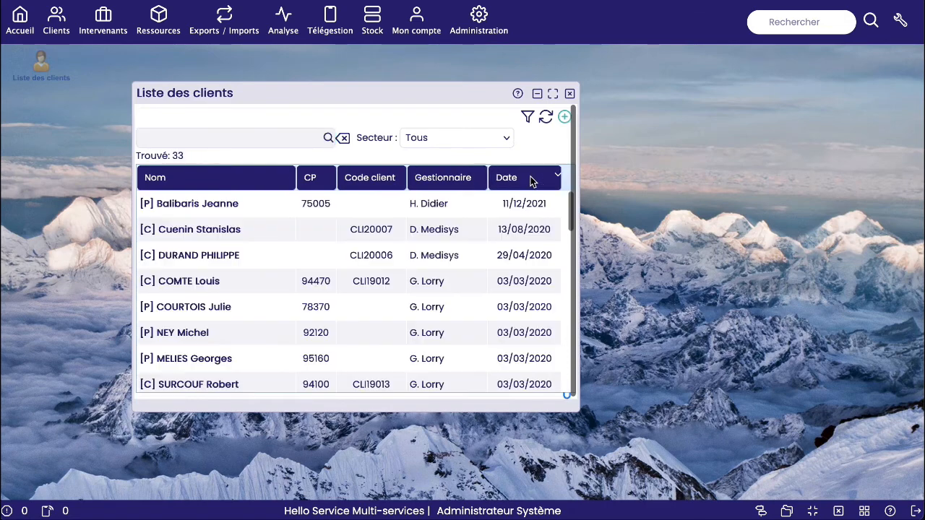
pyautogui.click(221, 204)
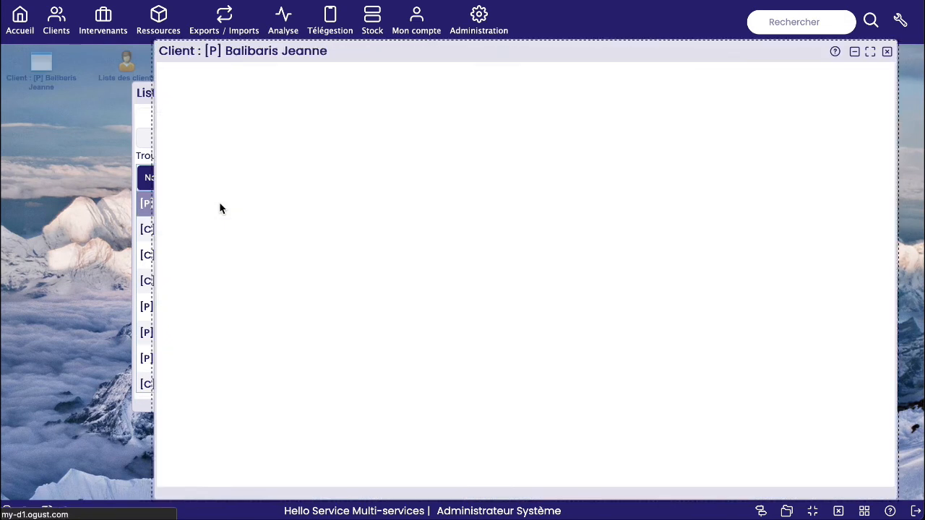
pyautogui.scroll(-5, 220, 203)
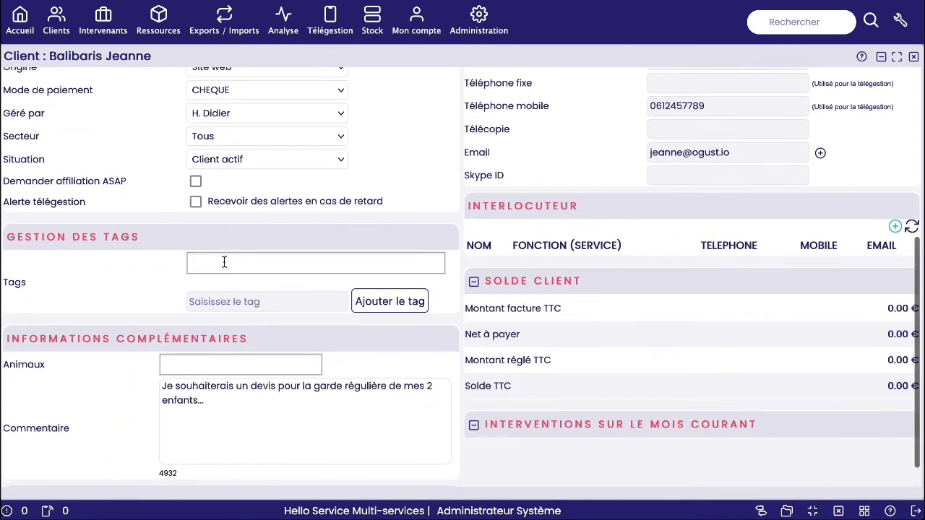
pyautogui.scroll(5, 323, 423)
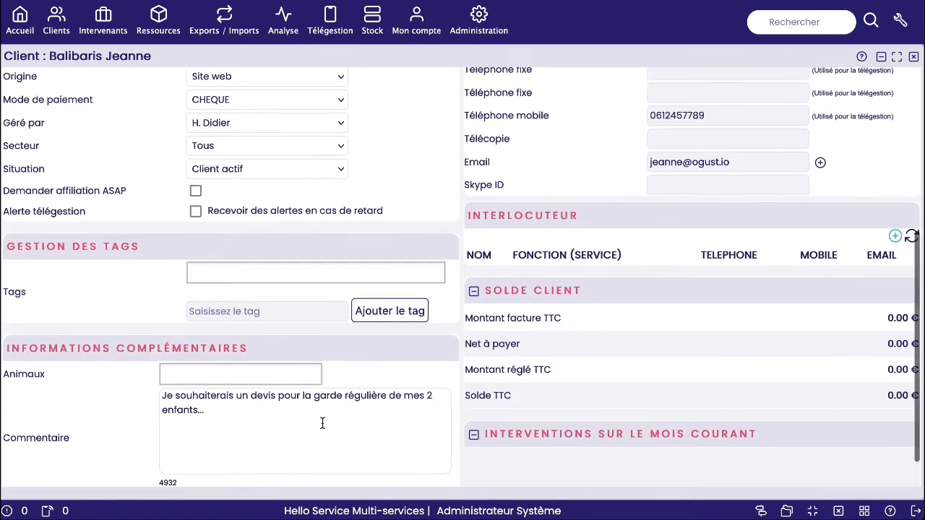